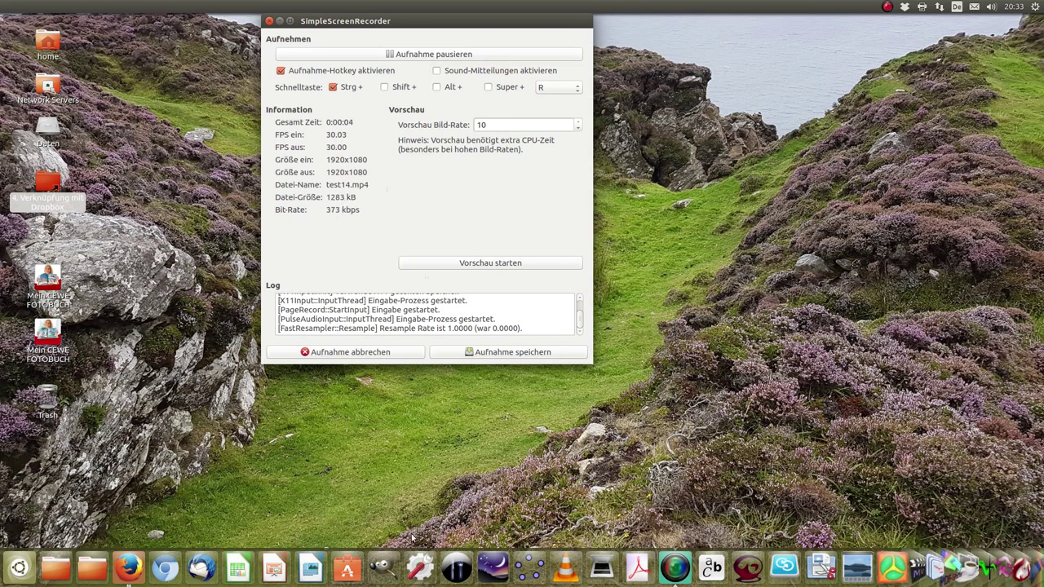
Launch GIMP and load Schulhaus im Sommer 03.JPG from the 0809 Sammlung guter AWG-Bilder folder
{"action": "left_click", "coordinate": [383, 566]}
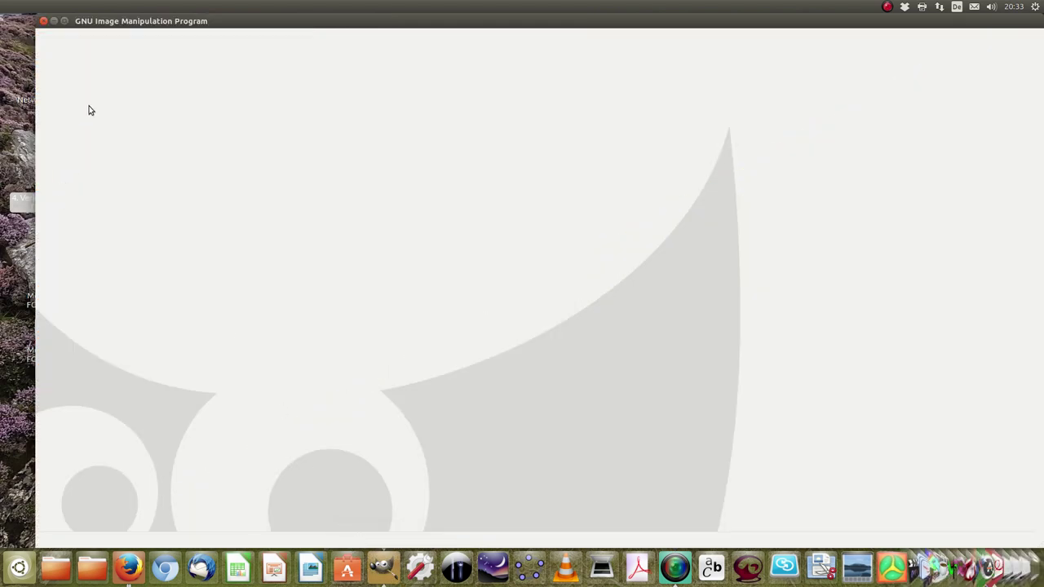
{"action": "left_click", "coordinate": [87, 20]}
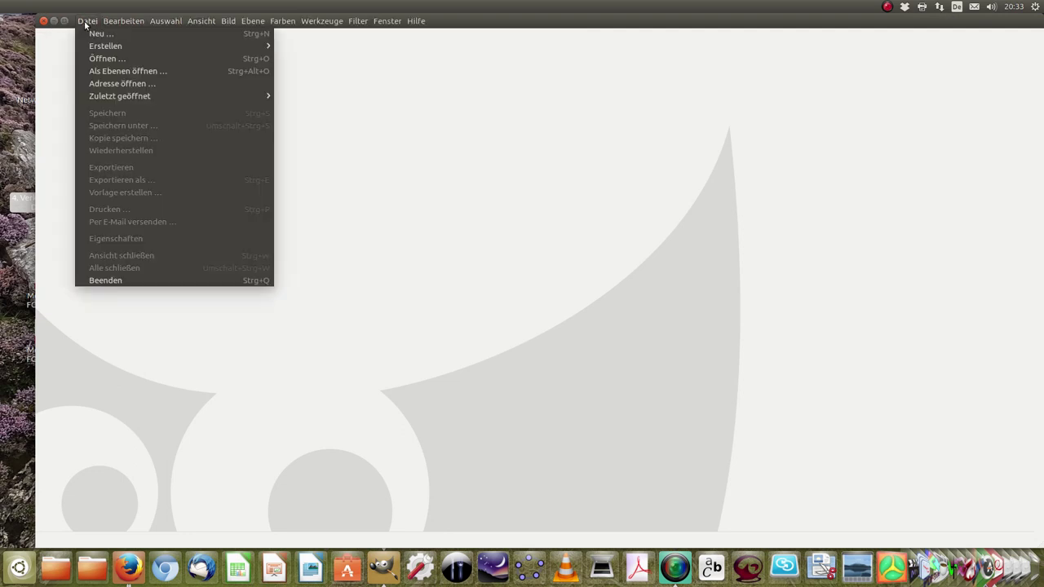
{"action": "left_click", "coordinate": [100, 58]}
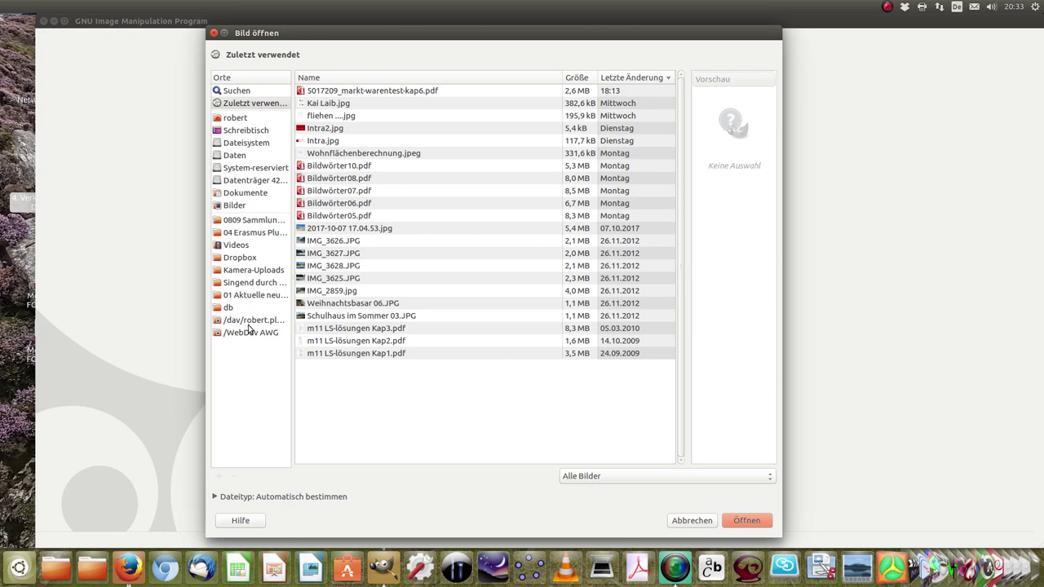
{"action": "left_click", "coordinate": [253, 225]}
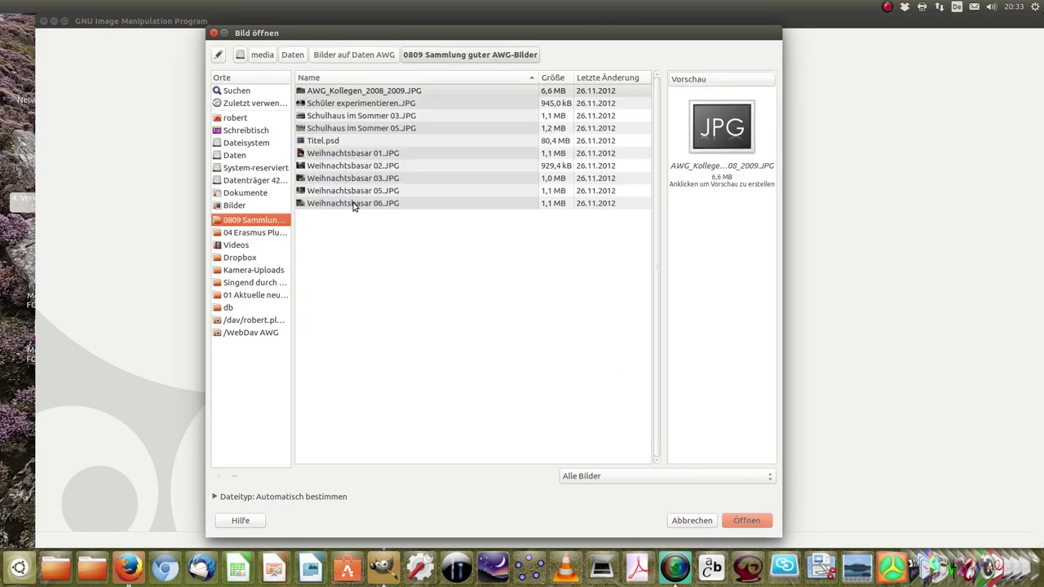
{"action": "left_click", "coordinate": [357, 115]}
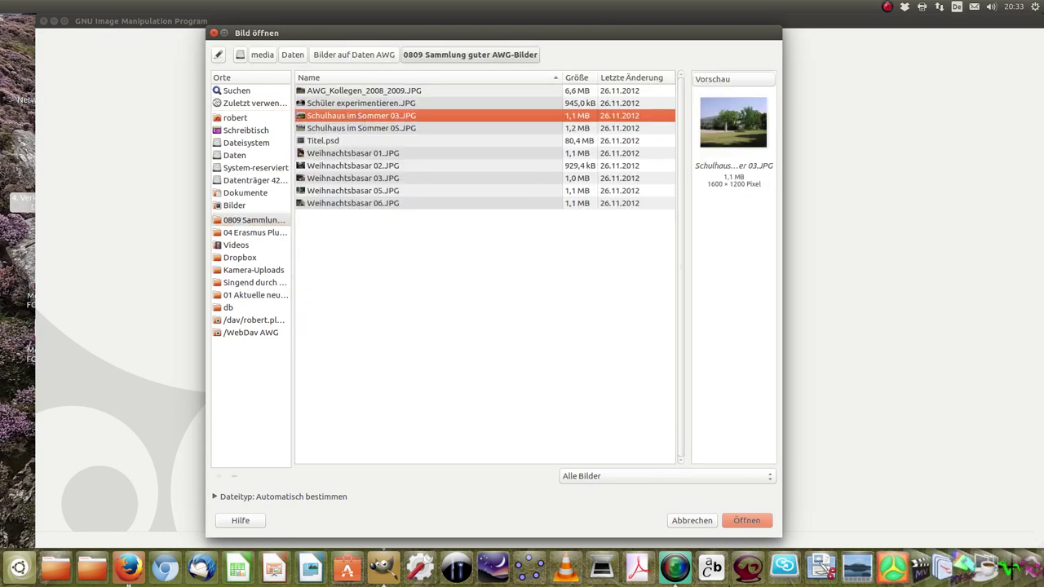
{"action": "left_click", "coordinate": [742, 521]}
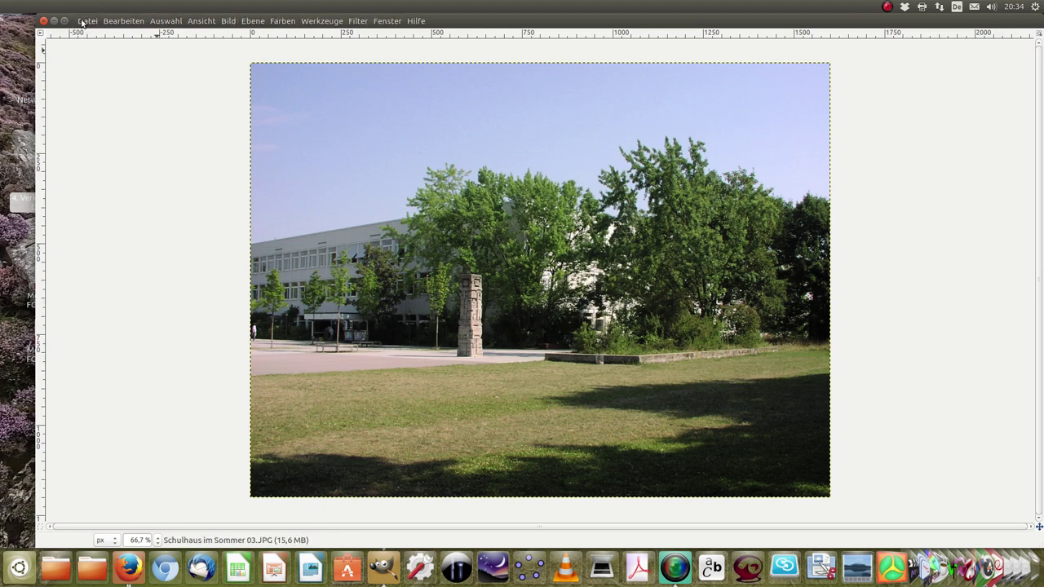
{"action": "left_click", "coordinate": [85, 21]}
Load Weihnachtsbasar 06.JPG from the same folder as a second image
{"action": "left_click", "coordinate": [94, 64]}
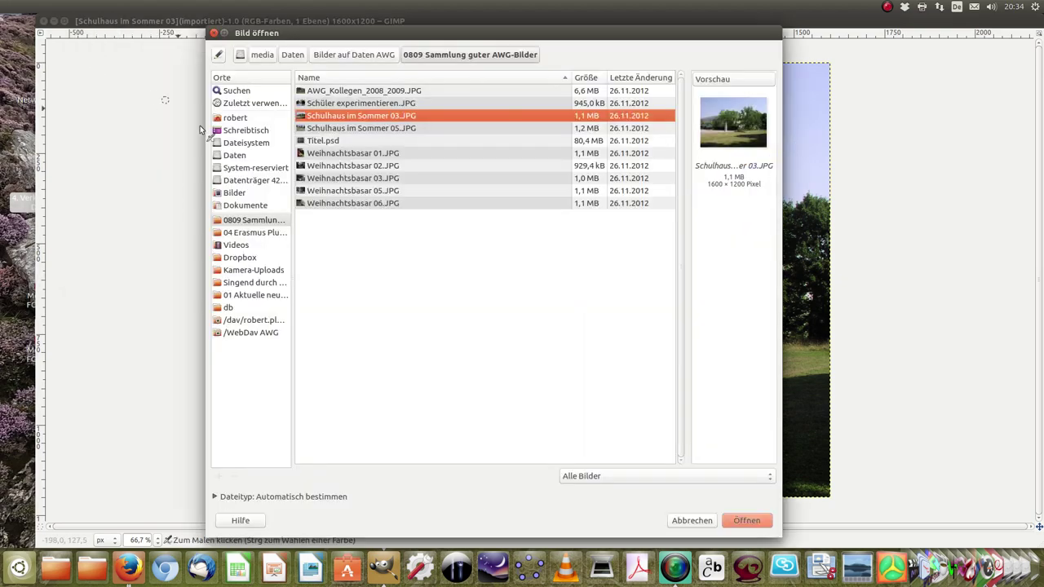
{"action": "left_click", "coordinate": [315, 208]}
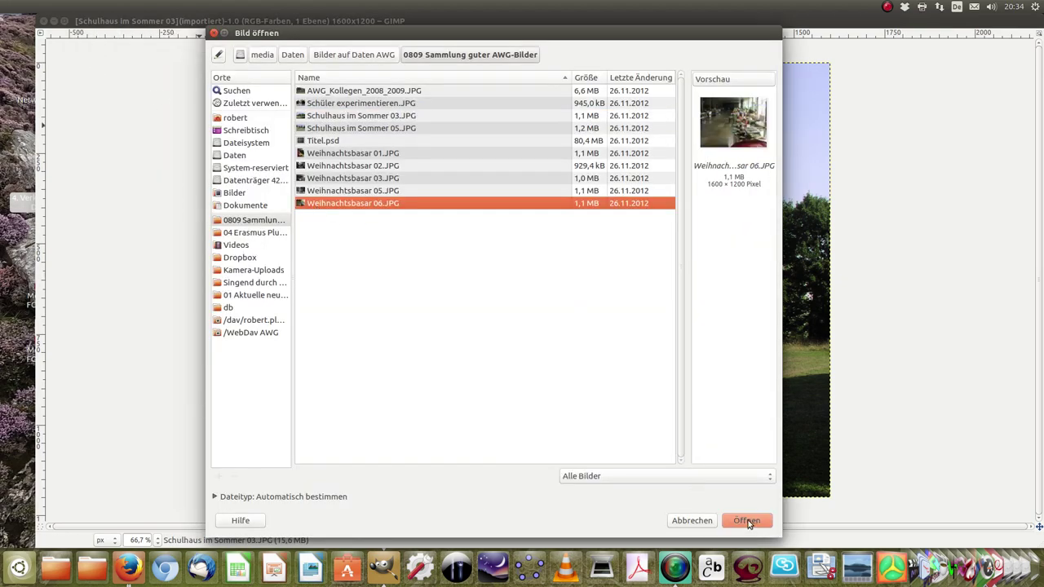
{"action": "left_click", "coordinate": [747, 521]}
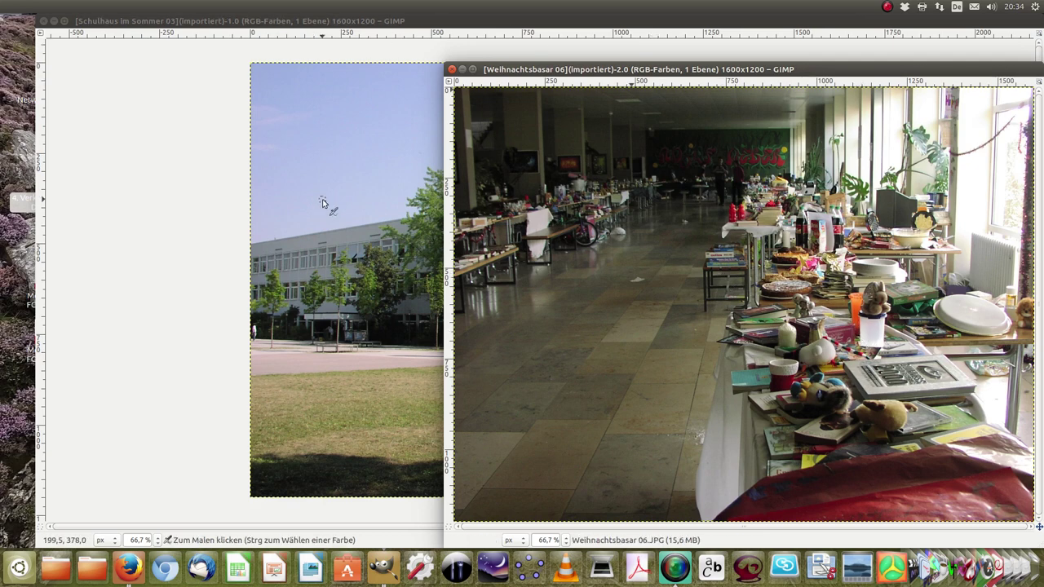
{"action": "mouse_move", "coordinate": [316, 23]}
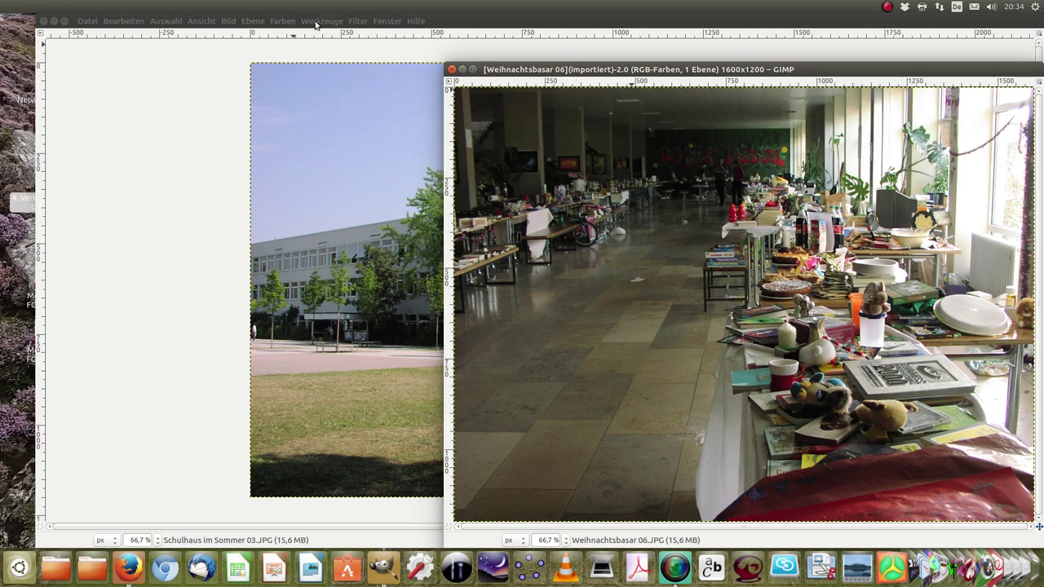
{"action": "left_click", "coordinate": [315, 22]}
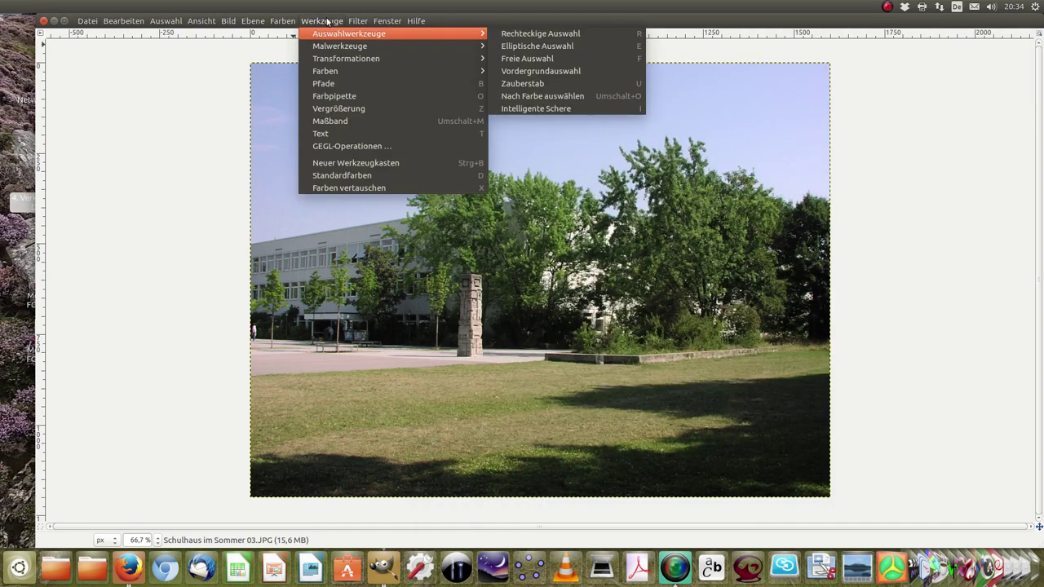
{"action": "mouse_move", "coordinate": [387, 21]}
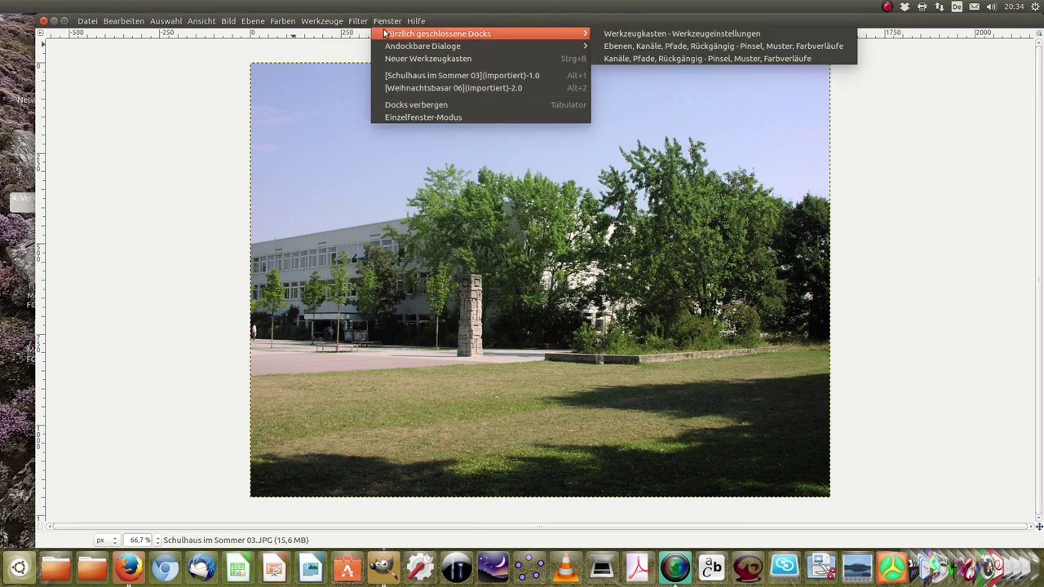
Restore the toolbox and Ebenen docks, minimize the school photo and maximize the bazaar photo
{"action": "left_click", "coordinate": [677, 33]}
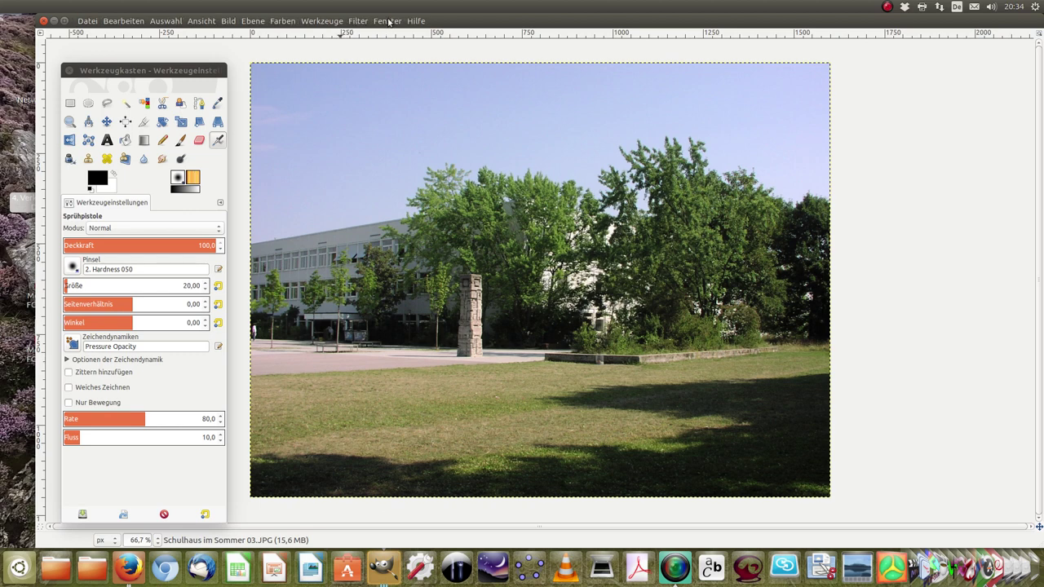
{"action": "left_click", "coordinate": [388, 22]}
{"action": "mouse_move", "coordinate": [438, 34]}
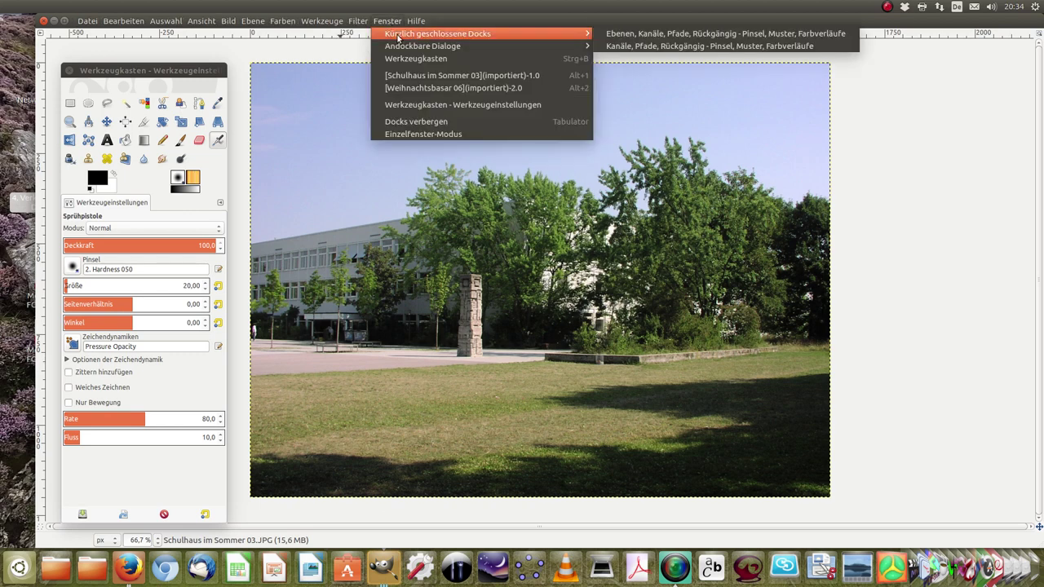
{"action": "left_click", "coordinate": [726, 34]}
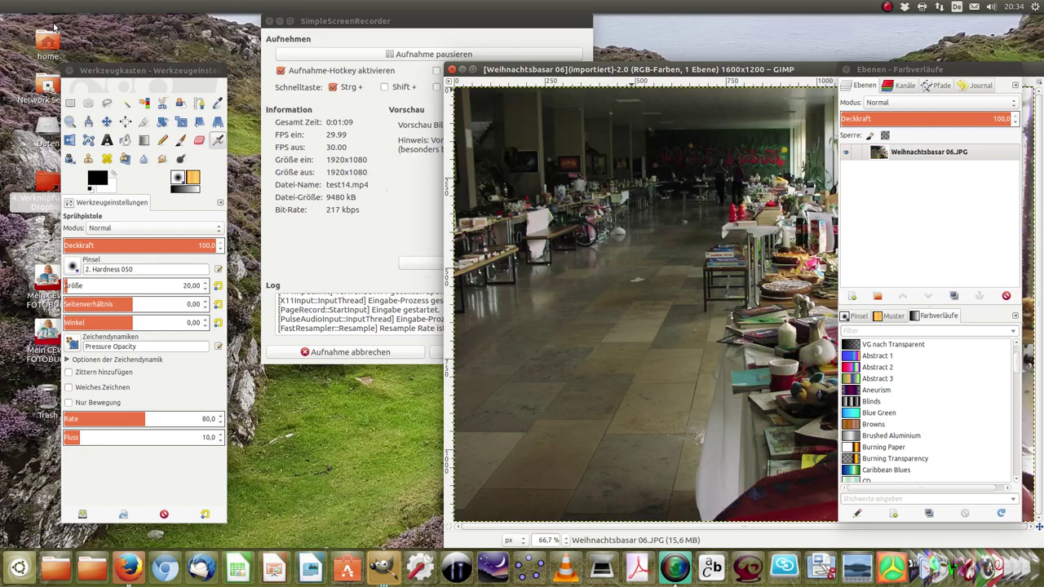
{"action": "left_click", "coordinate": [54, 20]}
{"action": "left_click", "coordinate": [473, 69]}
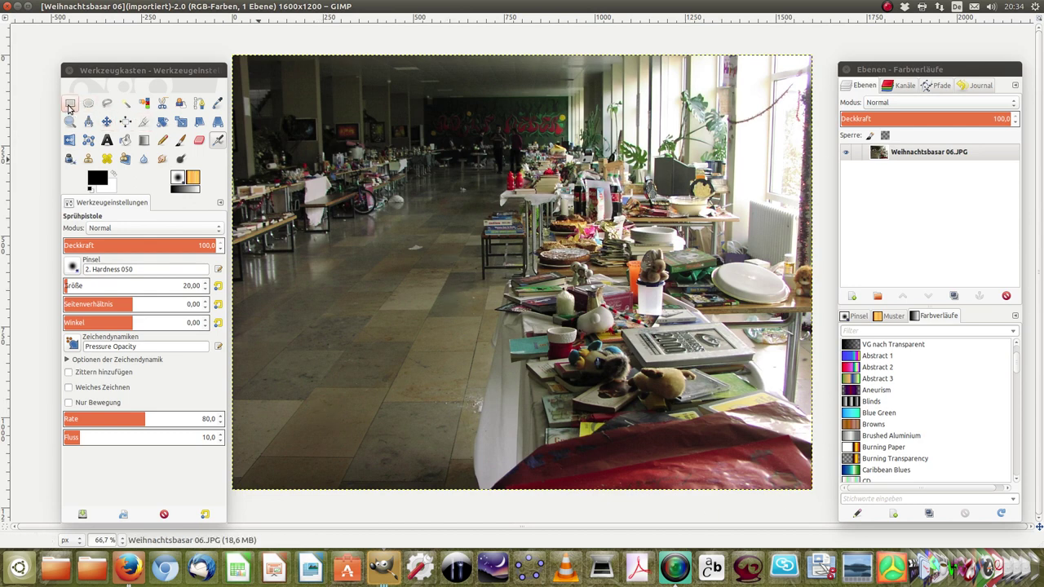
Copy a rectangular selection around the bazaar tables on the right
{"action": "left_click", "coordinate": [70, 102]}
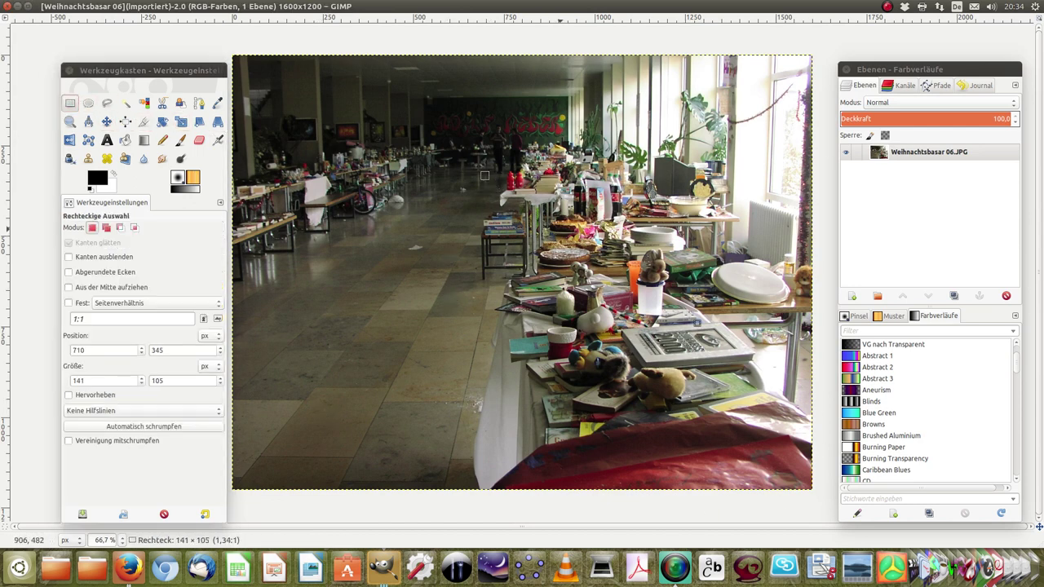
{"action": "left_click_drag", "start_coordinate": [490, 180], "coordinate": [747, 394]}
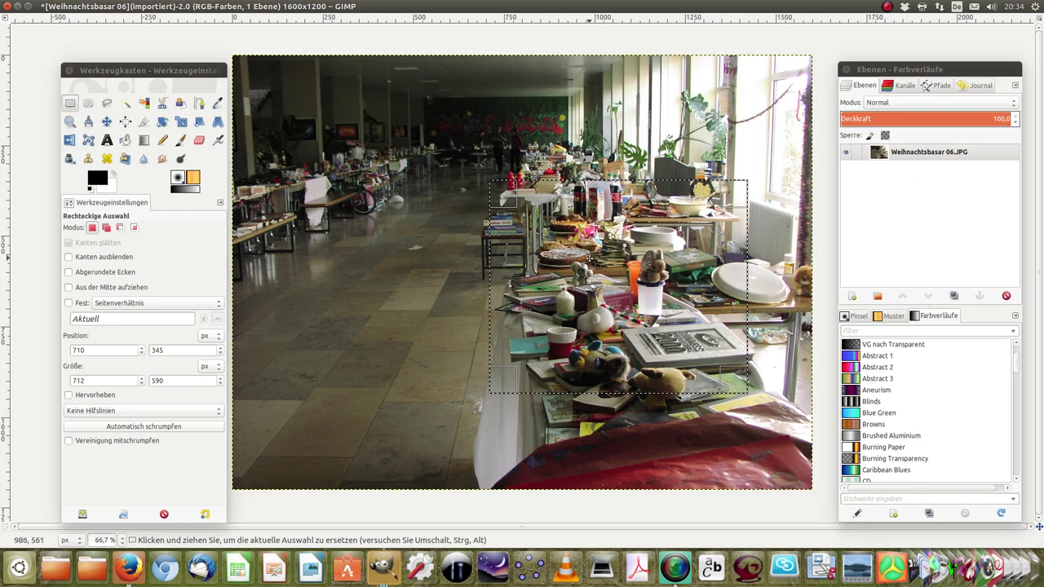
{"action": "right_click", "coordinate": [591, 260]}
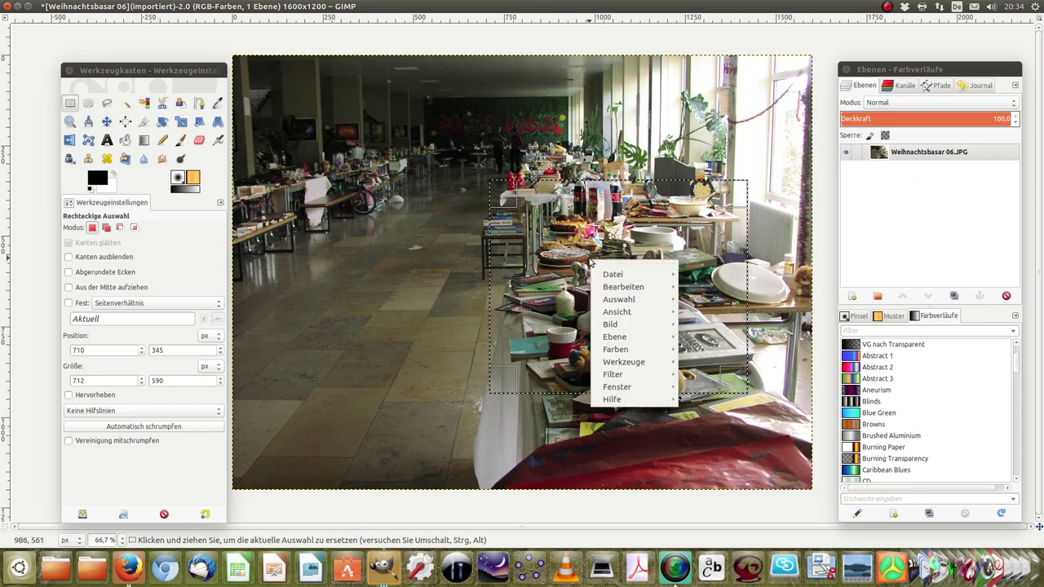
{"action": "mouse_move", "coordinate": [623, 287]}
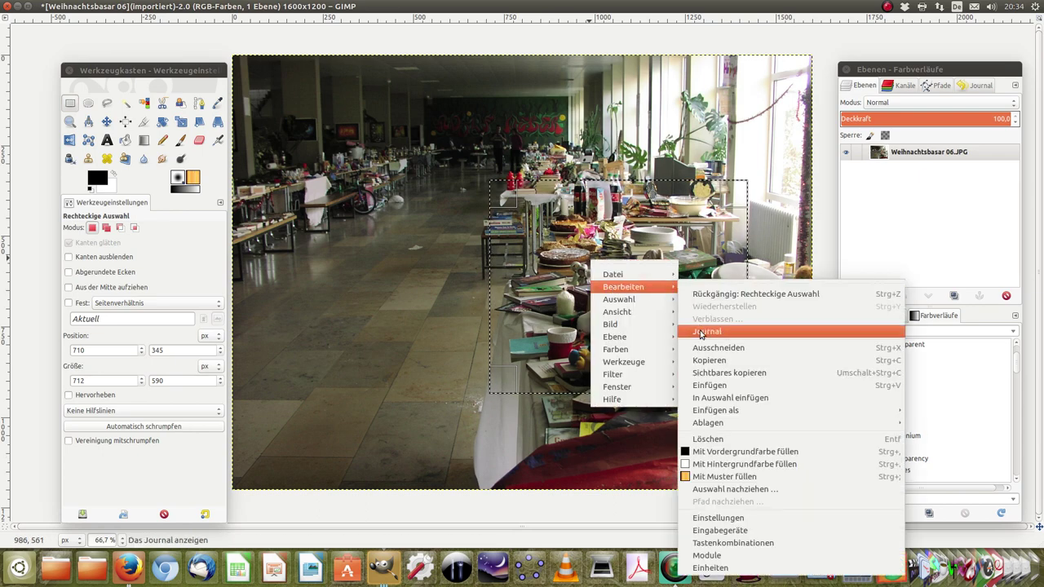
{"action": "left_click", "coordinate": [707, 357]}
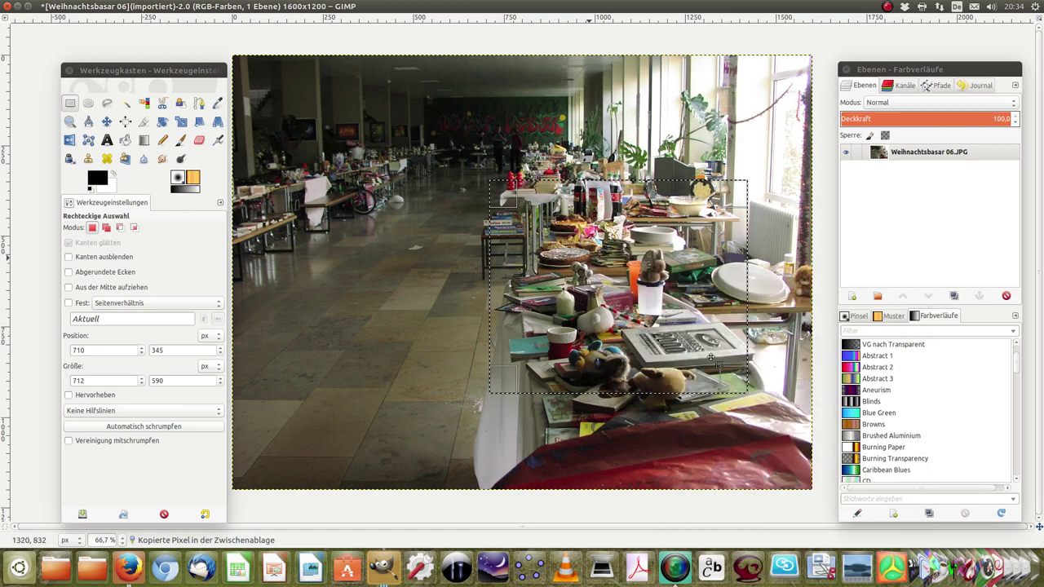
Shrink the bazaar window, move it aside and show all GIMP windows
{"action": "double_click", "coordinate": [50, 10]}
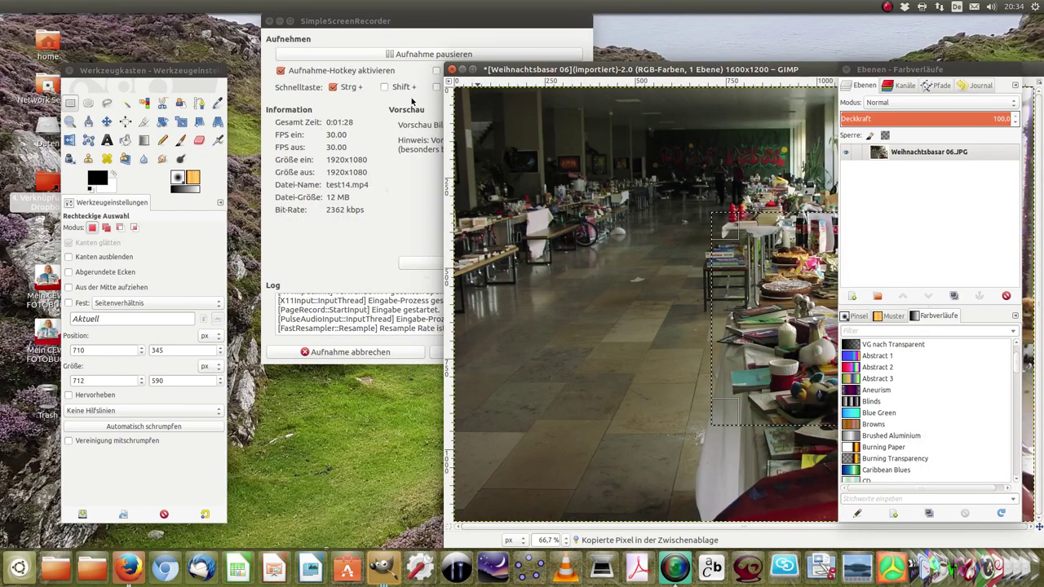
{"action": "mouse_move", "coordinate": [797, 75]}
{"action": "left_mouse_down"}
{"action": "mouse_move", "coordinate": [649, 86]}
{"action": "mouse_move", "coordinate": [593, 74]}
{"action": "left_mouse_up"}
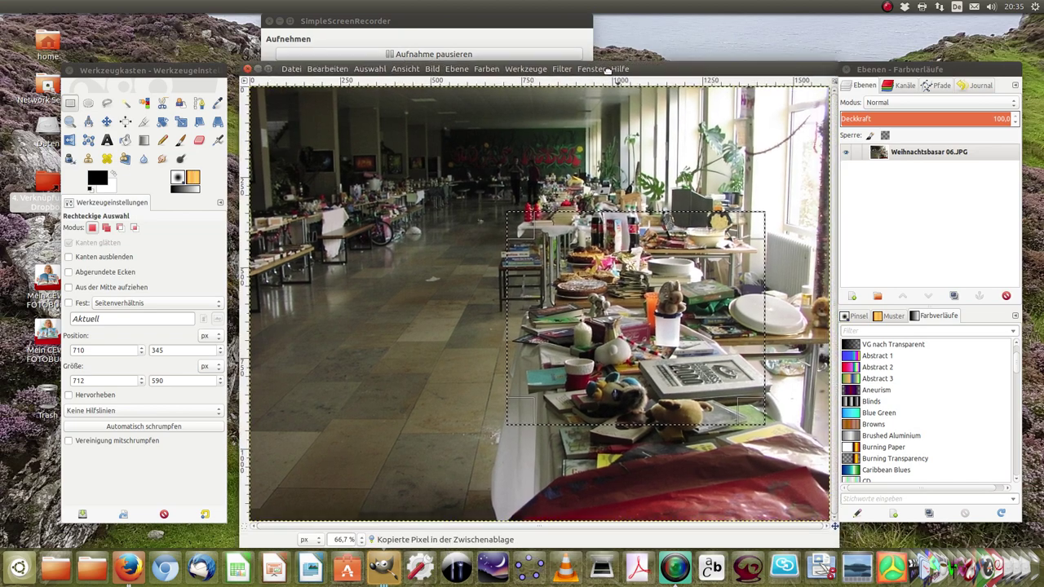
{"action": "left_click", "coordinate": [381, 566]}
Paste the copied tables into the school photo and shift them slightly up and left
{"action": "left_click", "coordinate": [454, 190]}
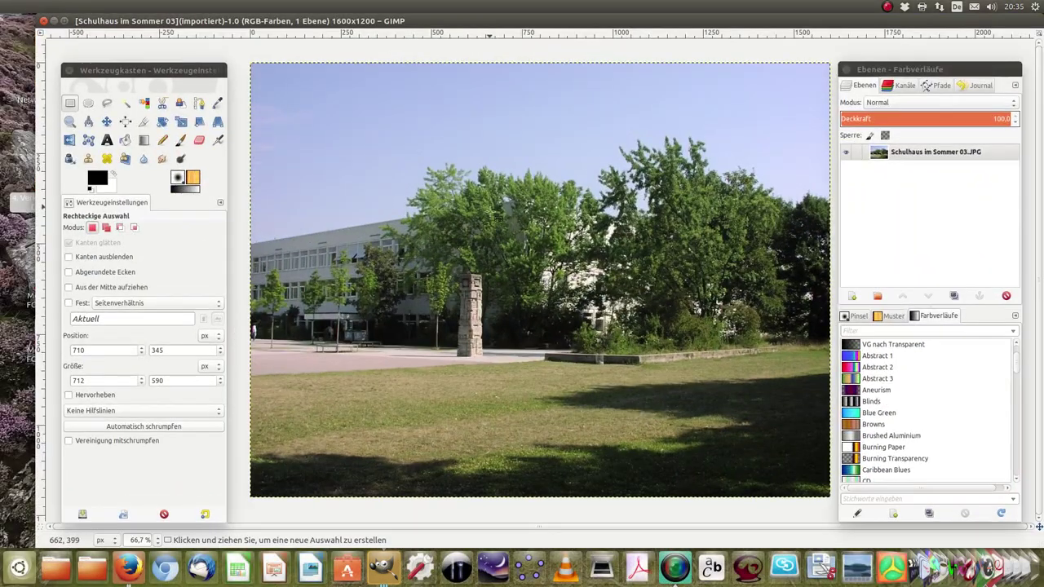
{"action": "right_click", "coordinate": [481, 204]}
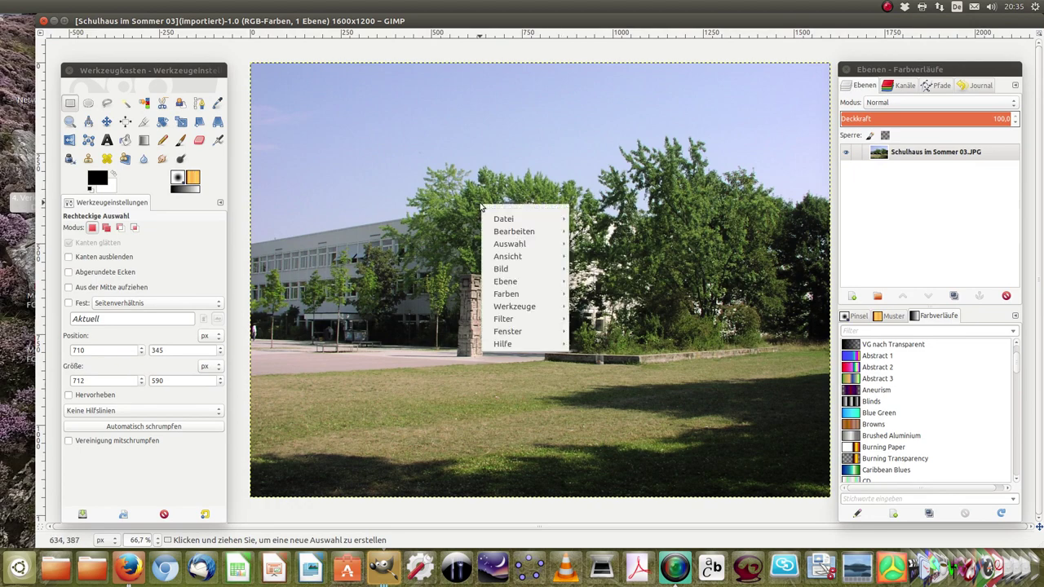
{"action": "mouse_move", "coordinate": [514, 232]}
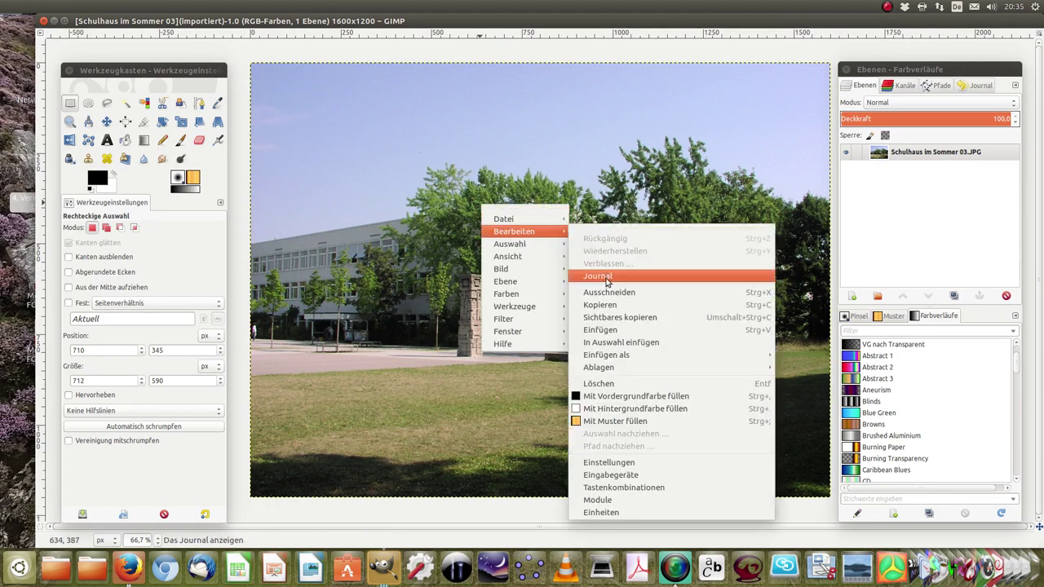
{"action": "left_click", "coordinate": [608, 330]}
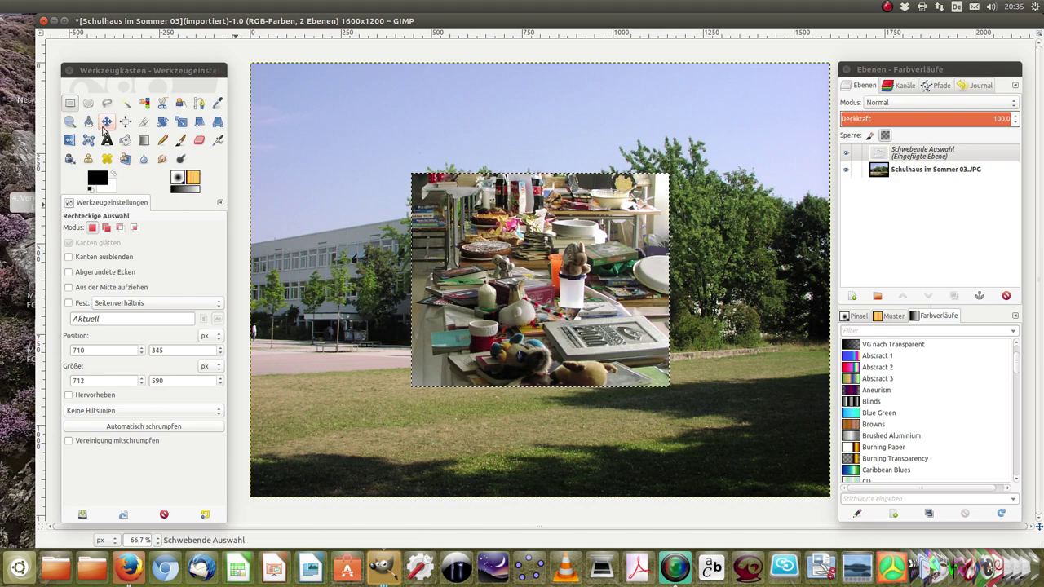
{"action": "left_click", "coordinate": [106, 122]}
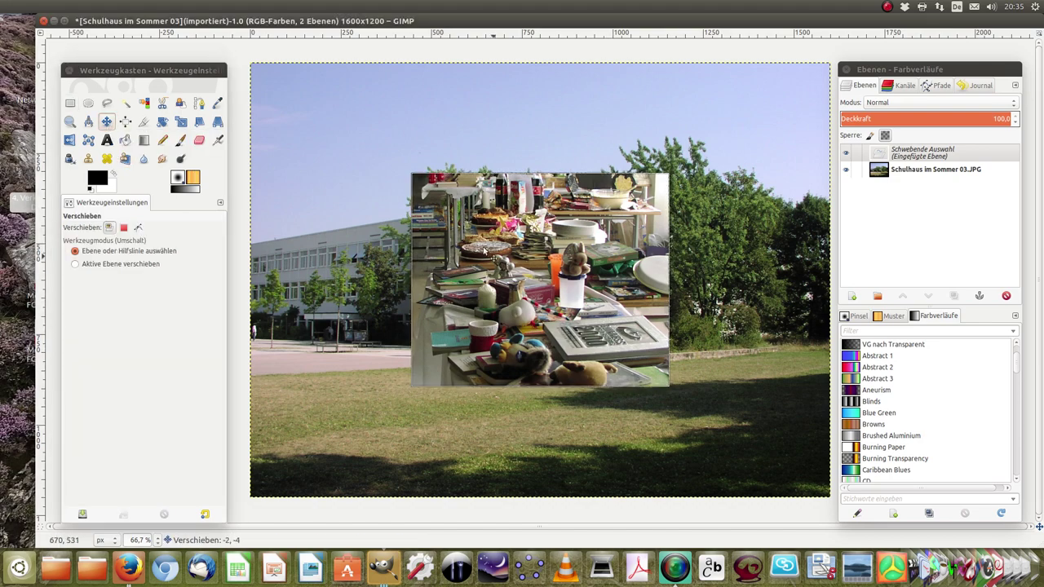
{"action": "left_click_drag", "start_coordinate": [539, 277], "coordinate": [489, 248]}
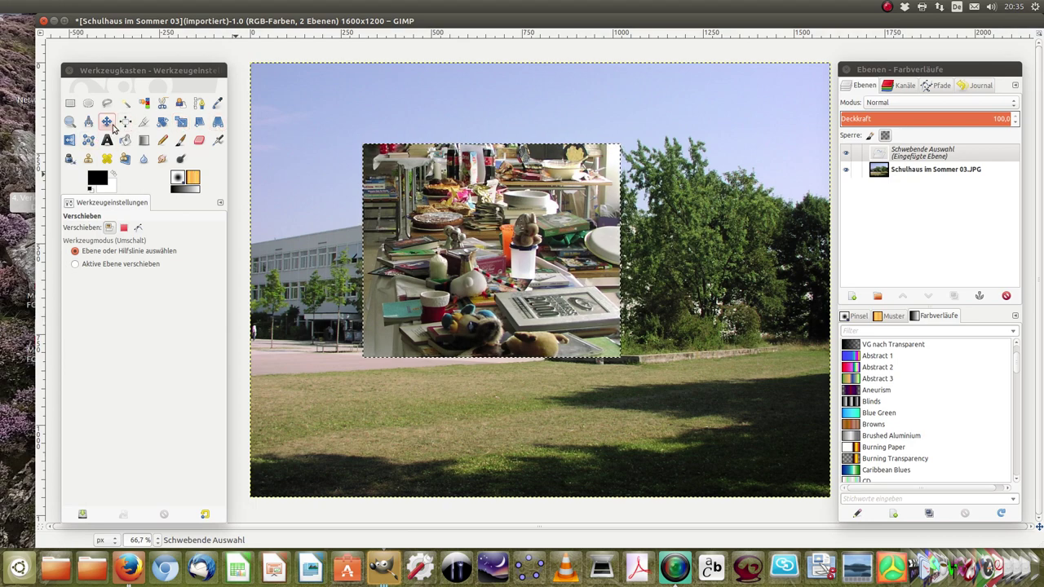
{"action": "left_click", "coordinate": [181, 122]}
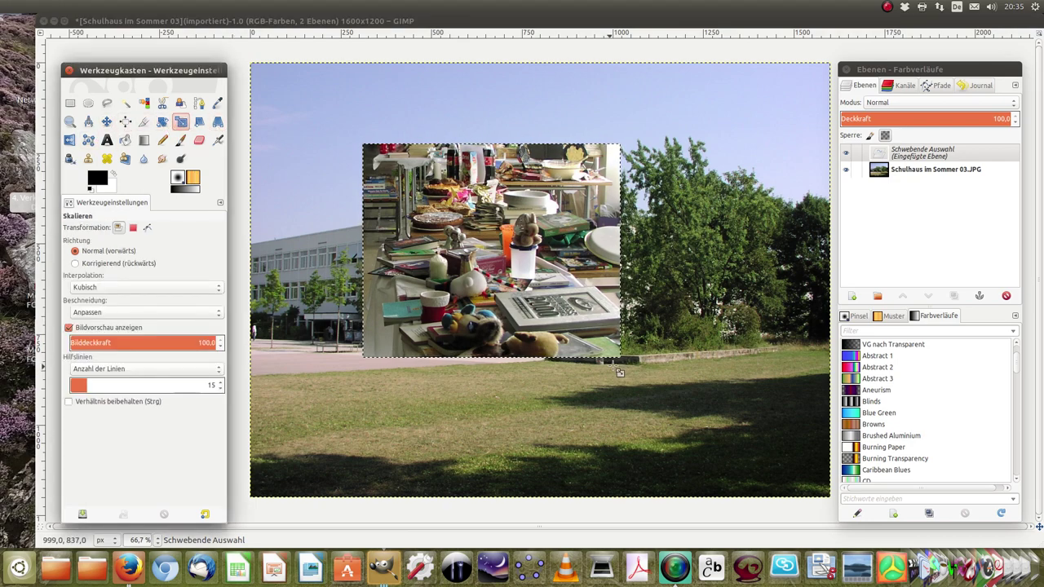
Scale the pasted bazaar layer to 517×433 pixels, then hide the school photo layer
{"action": "left_click", "coordinate": [621, 358]}
{"action": "left_click_drag", "start_coordinate": [622, 359], "coordinate": [550, 306]}
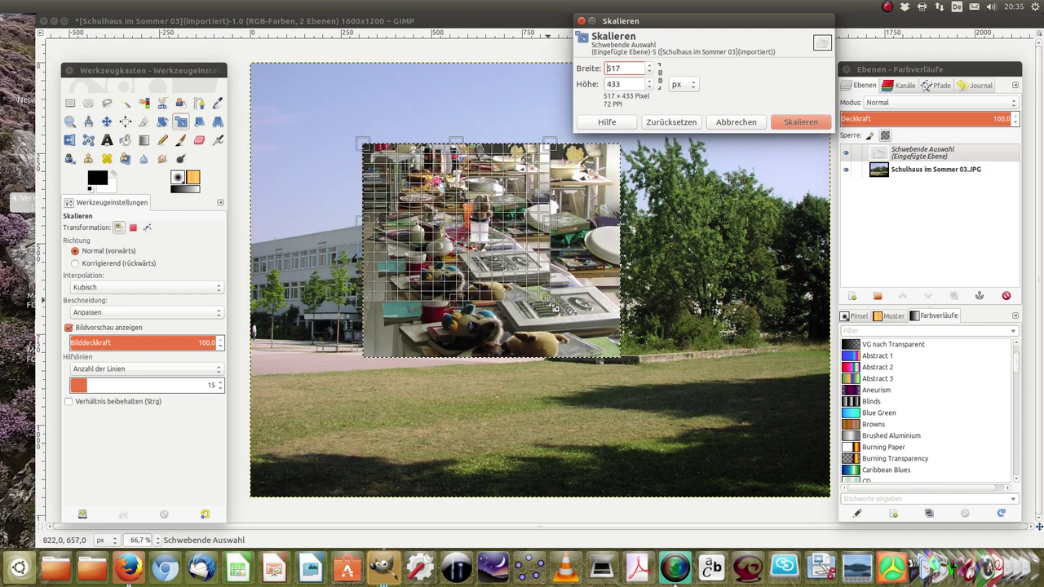
{"action": "left_click", "coordinate": [791, 123]}
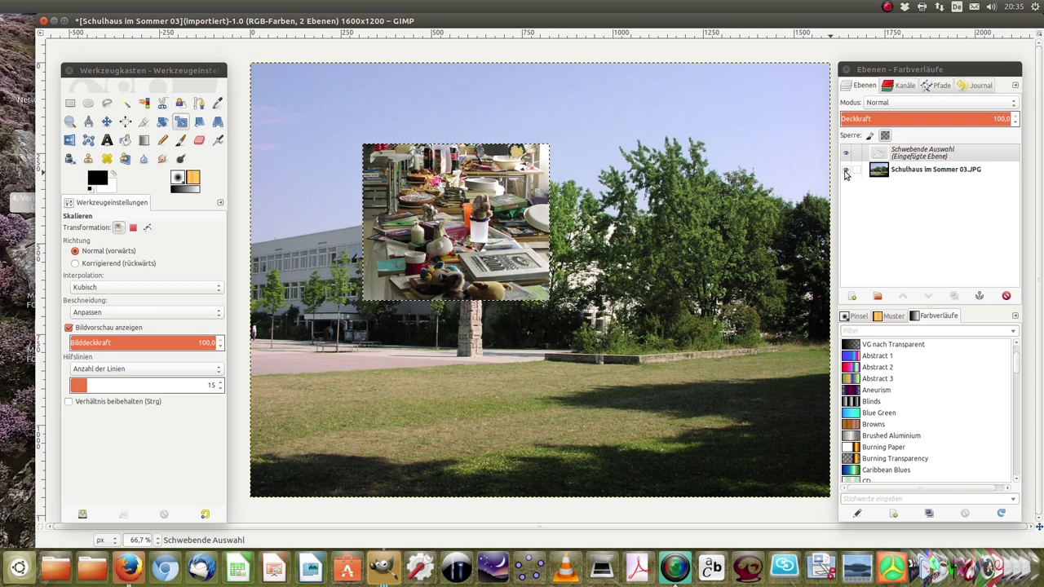
{"action": "left_click", "coordinate": [845, 172]}
Show the school layer again, anchor the floating photo, then undo the anchoring
{"action": "left_click", "coordinate": [847, 172]}
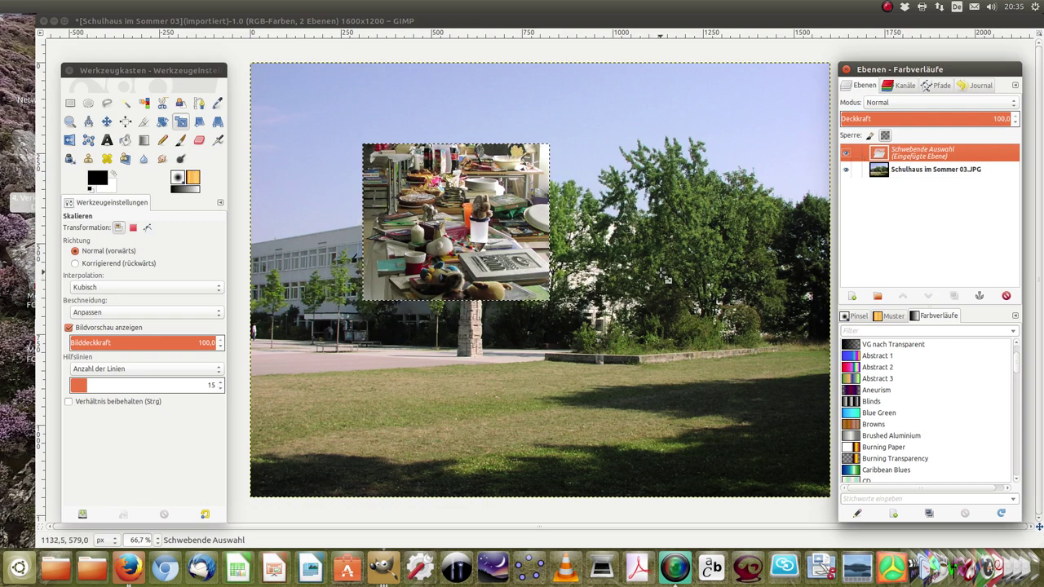
{"action": "mouse_move", "coordinate": [228, 20]}
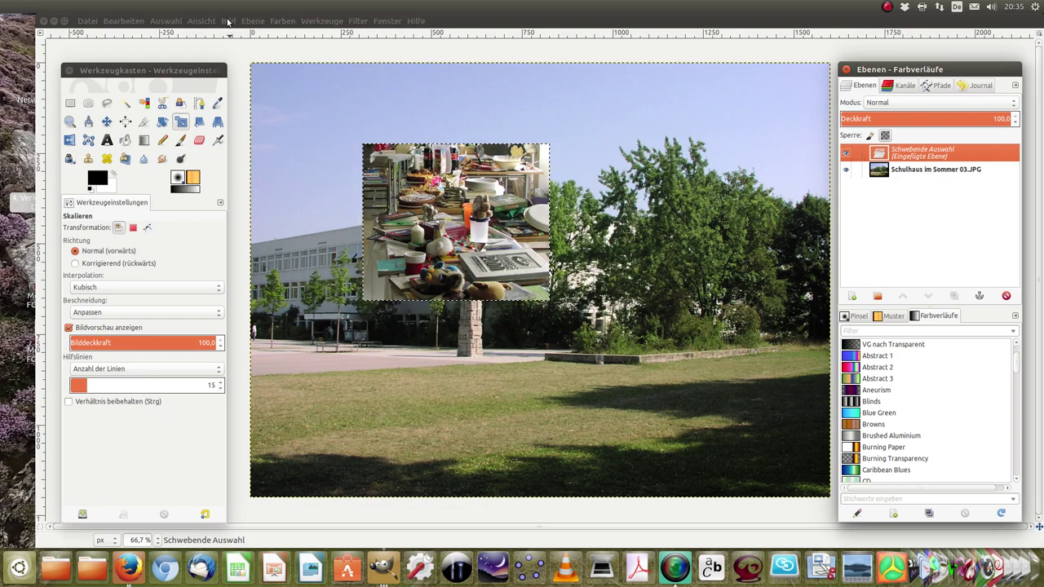
{"action": "left_click", "coordinate": [254, 22]}
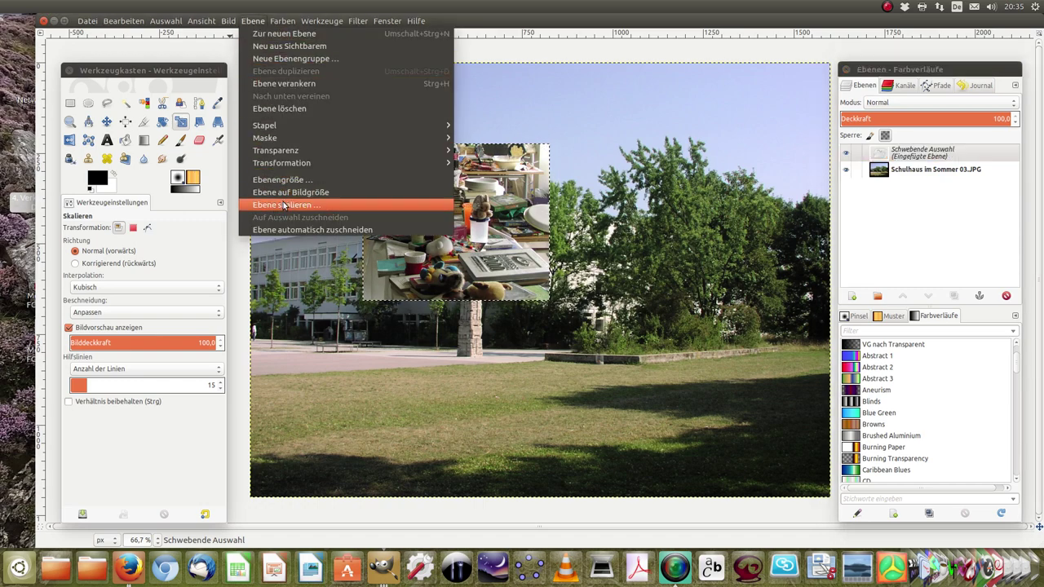
{"action": "left_click", "coordinate": [290, 85]}
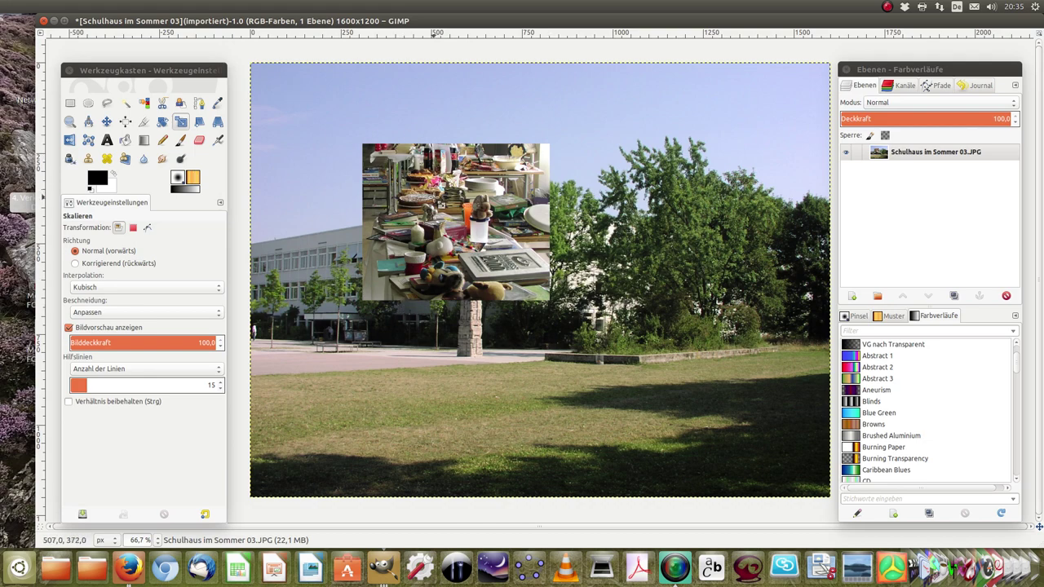
{"action": "mouse_move", "coordinate": [177, 21]}
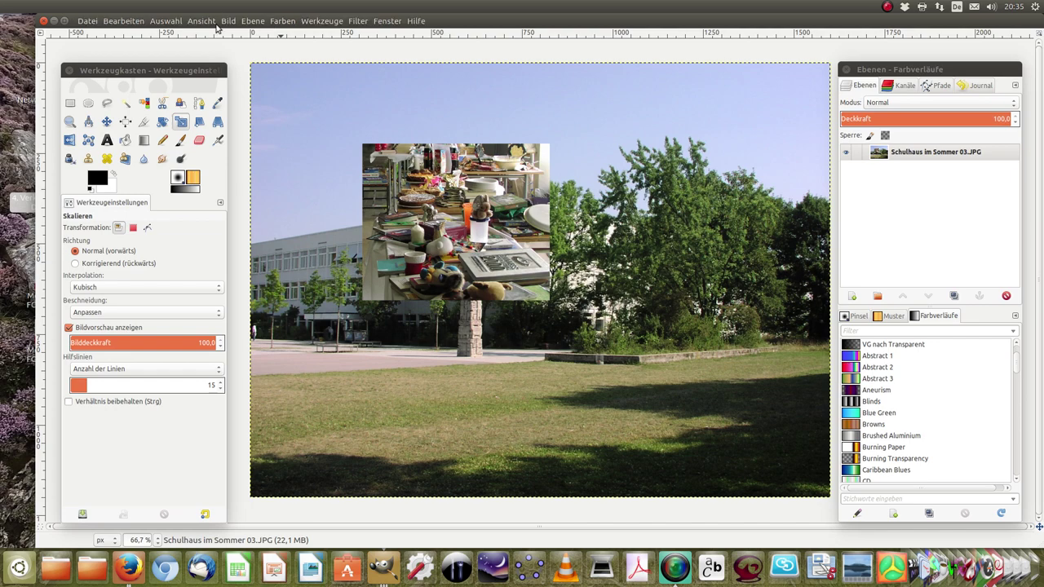
{"action": "left_click", "coordinate": [134, 20]}
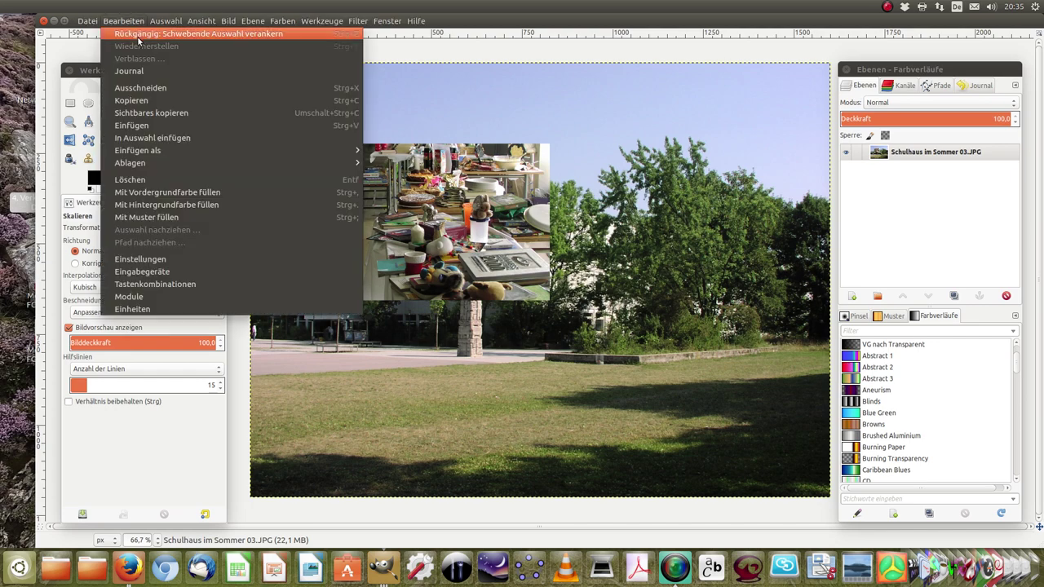
{"action": "left_click", "coordinate": [137, 36]}
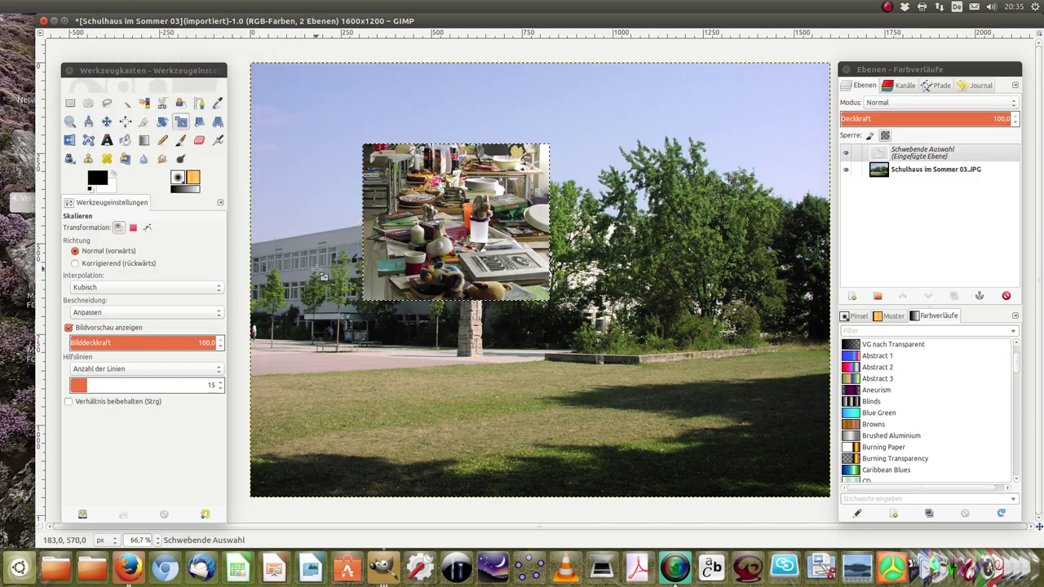
{"action": "left_click", "coordinate": [180, 140]}
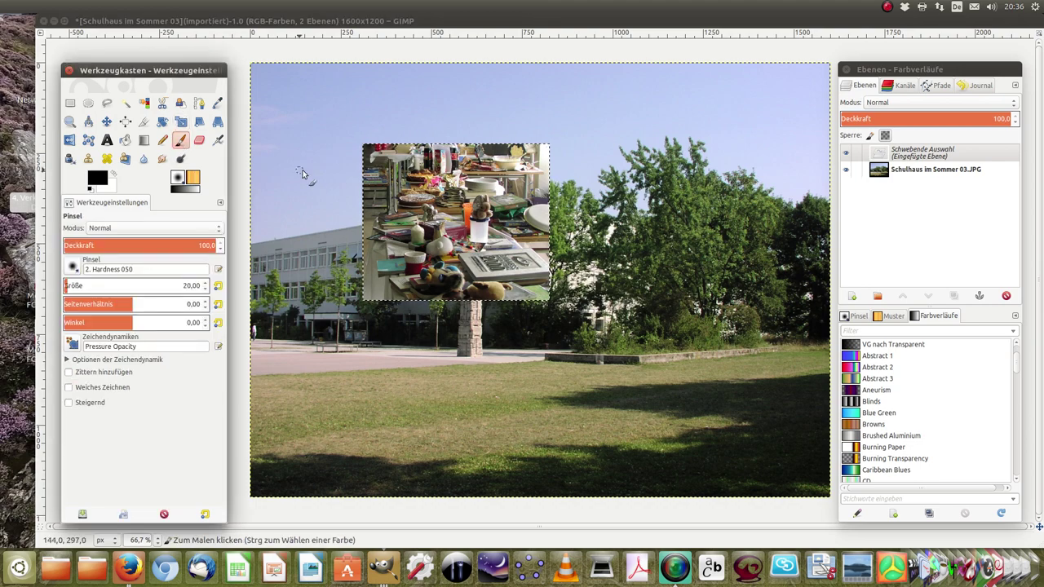
Paint two black brush strokes across the pasted photo and anchor it into the school picture
{"action": "left_click_drag", "start_coordinate": [404, 187], "coordinate": [548, 204]}
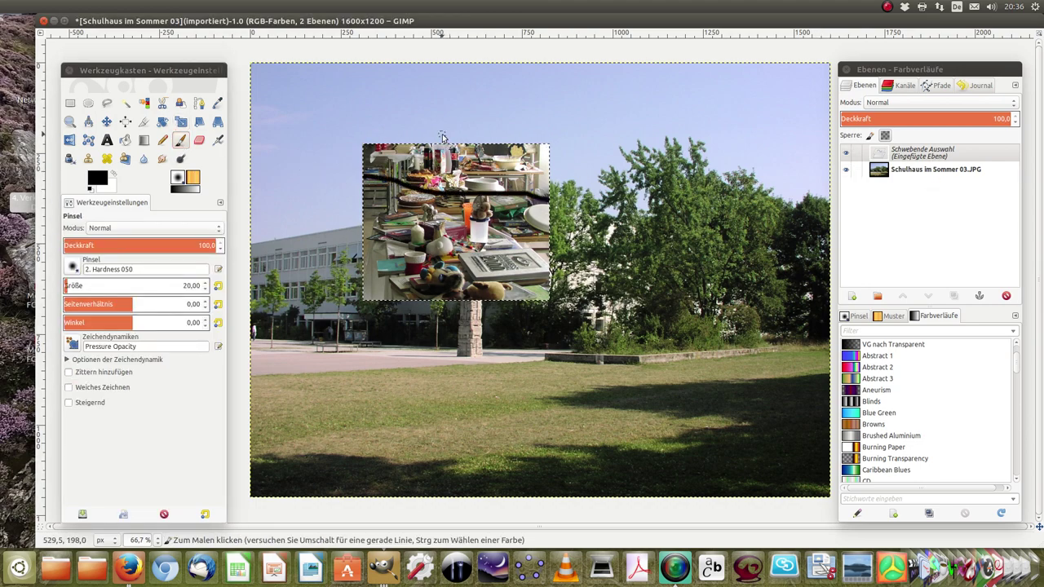
{"action": "mouse_move", "coordinate": [441, 147]}
{"action": "left_mouse_down"}
{"action": "mouse_move", "coordinate": [424, 300]}
{"action": "mouse_move", "coordinate": [548, 192]}
{"action": "left_mouse_up"}
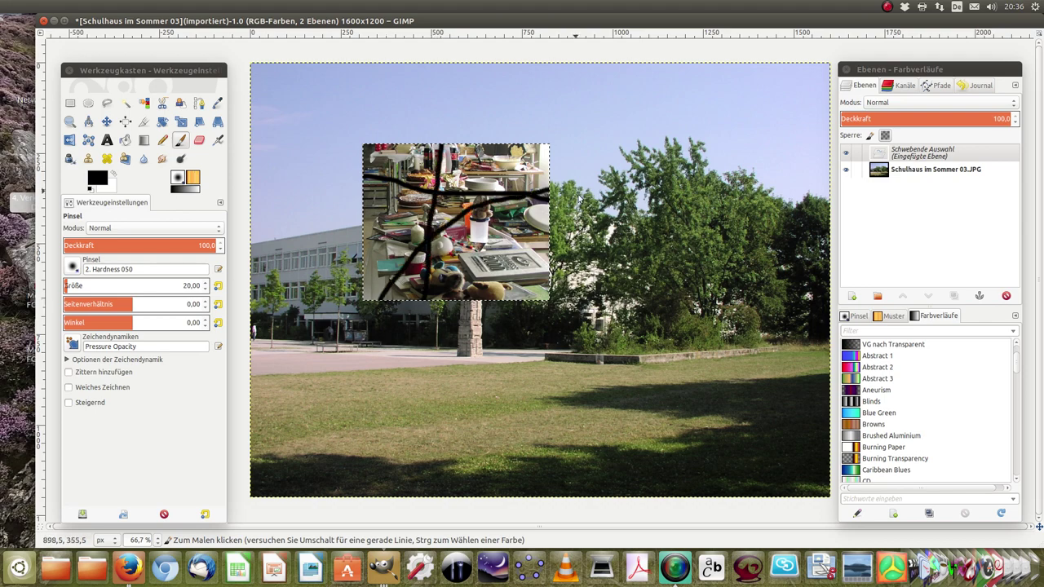
{"action": "left_click", "coordinate": [915, 175]}
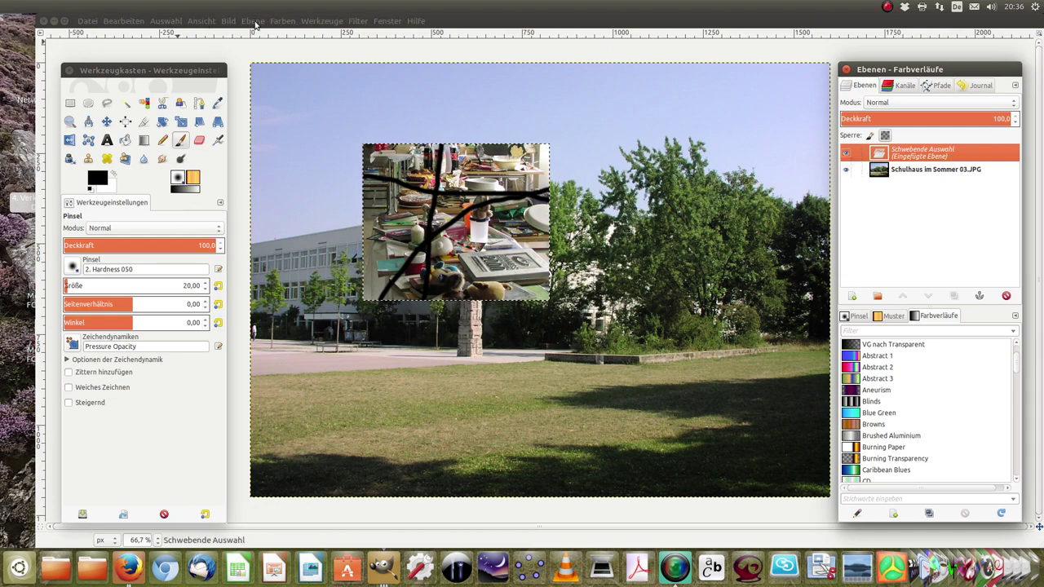
{"action": "left_click", "coordinate": [274, 23]}
{"action": "mouse_move", "coordinate": [253, 20]}
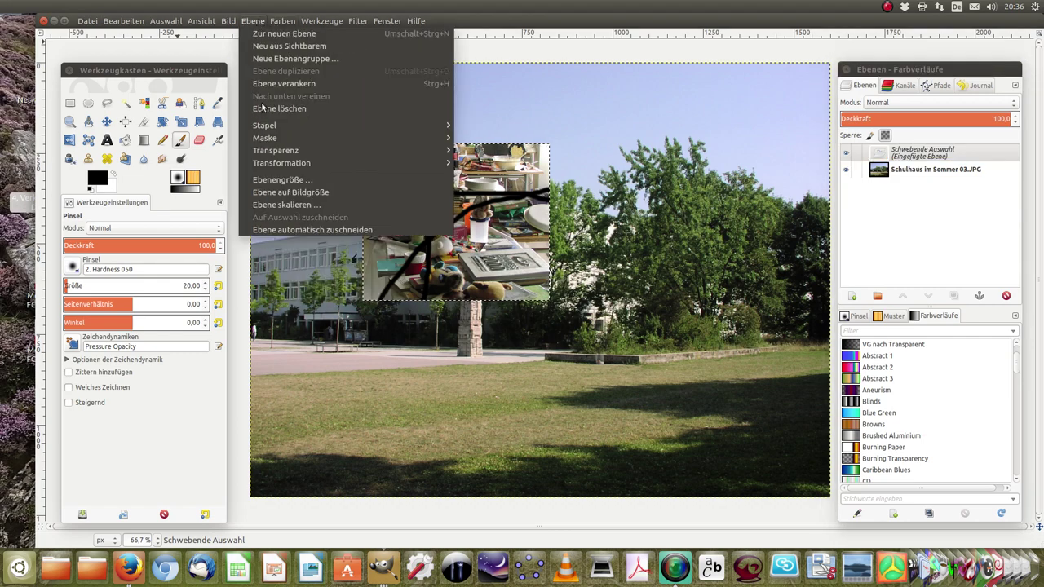
{"action": "left_click", "coordinate": [277, 85]}
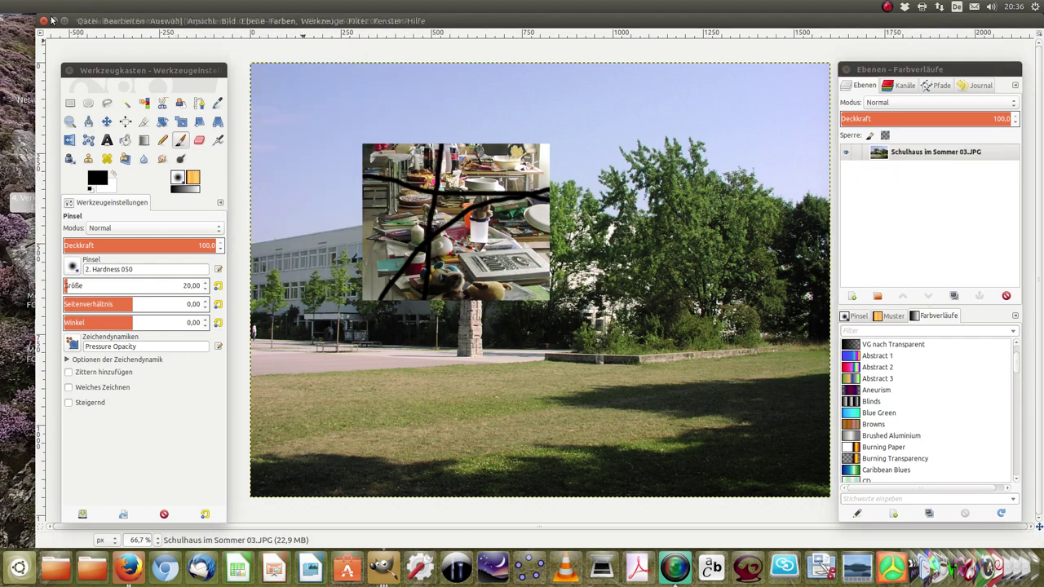
{"action": "left_click", "coordinate": [65, 21]}
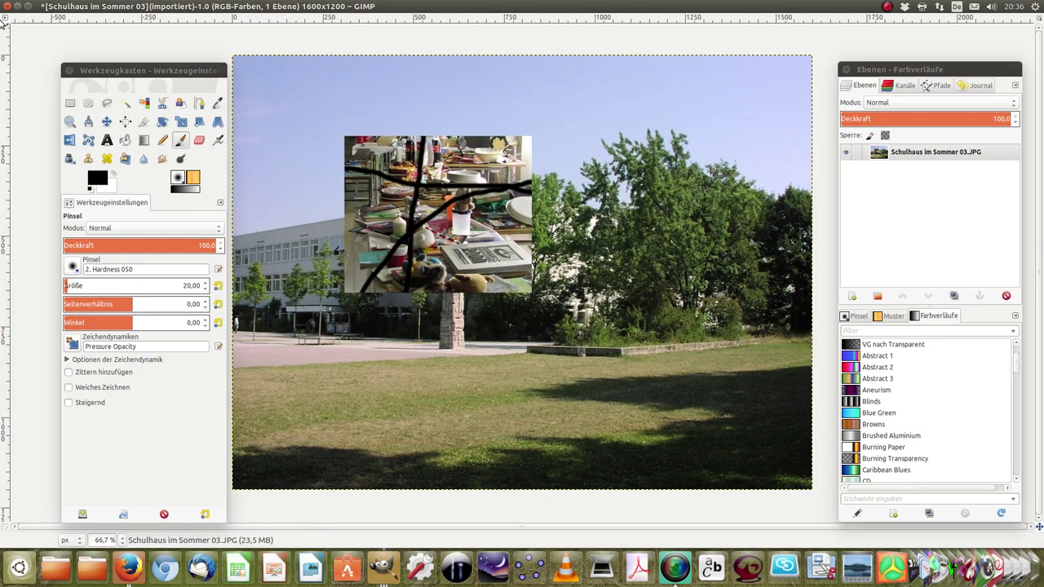
Freehand-select the framed picture on the bazaar table and copy it
{"action": "left_click", "coordinate": [22, 8]}
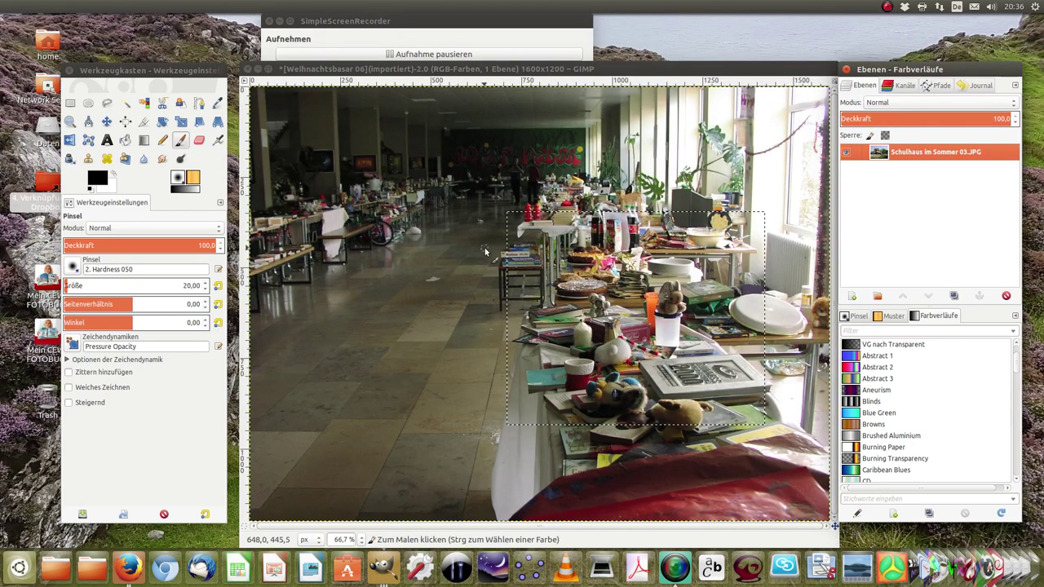
{"action": "left_click", "coordinate": [107, 103]}
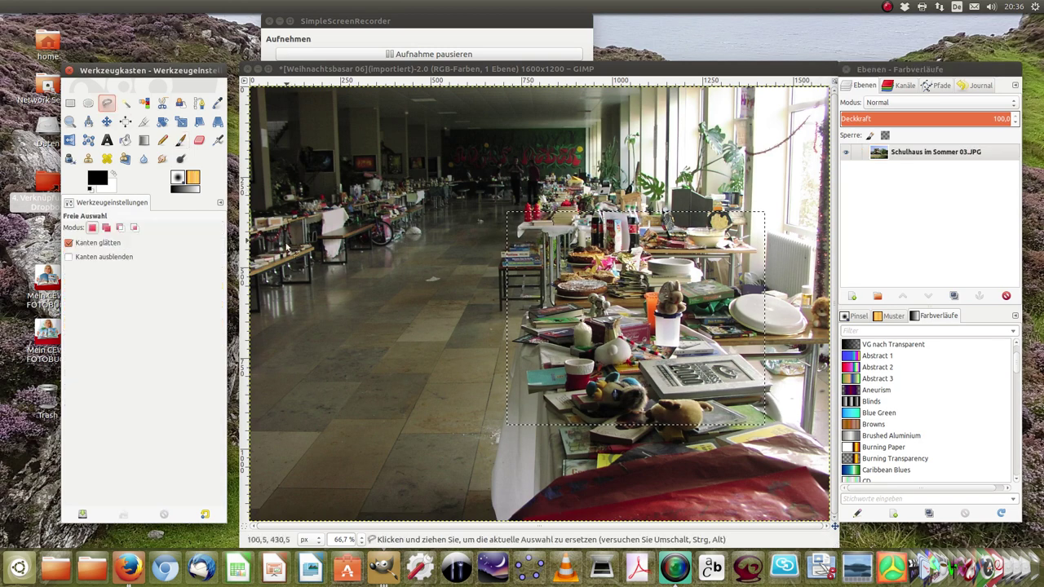
{"action": "left_click", "coordinate": [304, 296]}
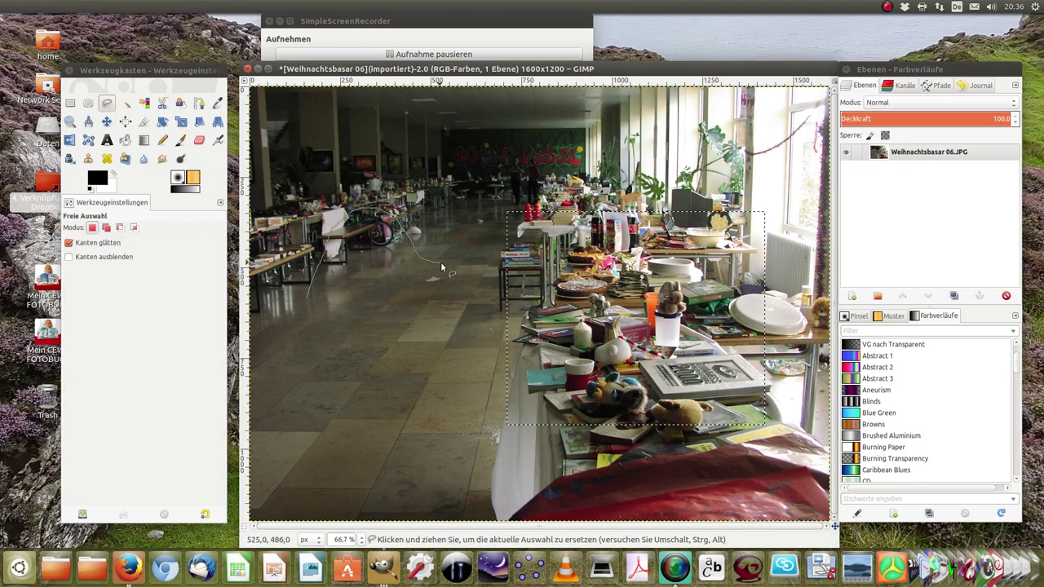
{"action": "left_click_drag", "start_coordinate": [442, 267], "coordinate": [306, 300]}
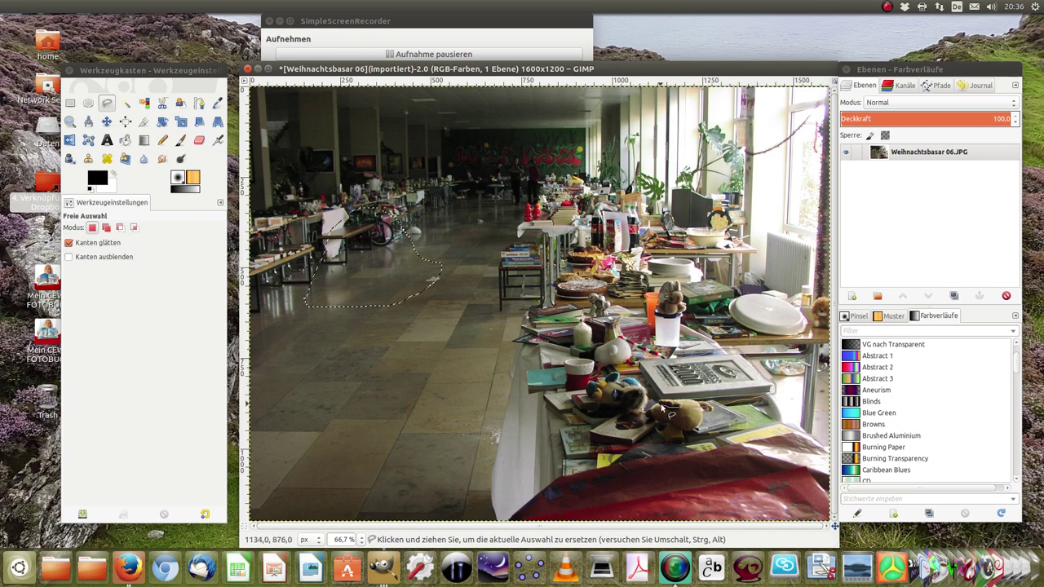
{"action": "left_click_drag", "start_coordinate": [636, 368], "coordinate": [640, 374]}
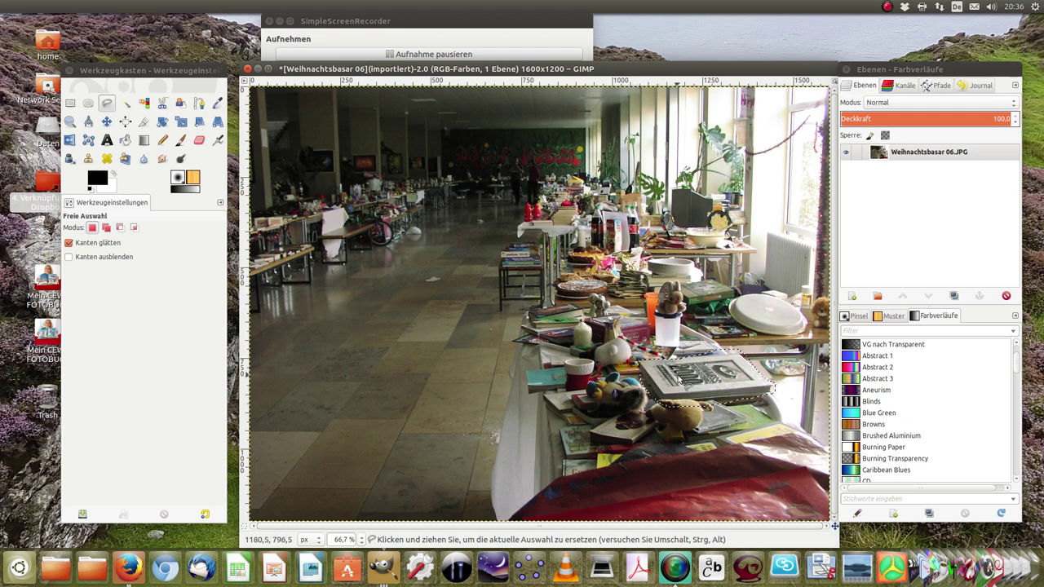
{"action": "right_click", "coordinate": [677, 380]}
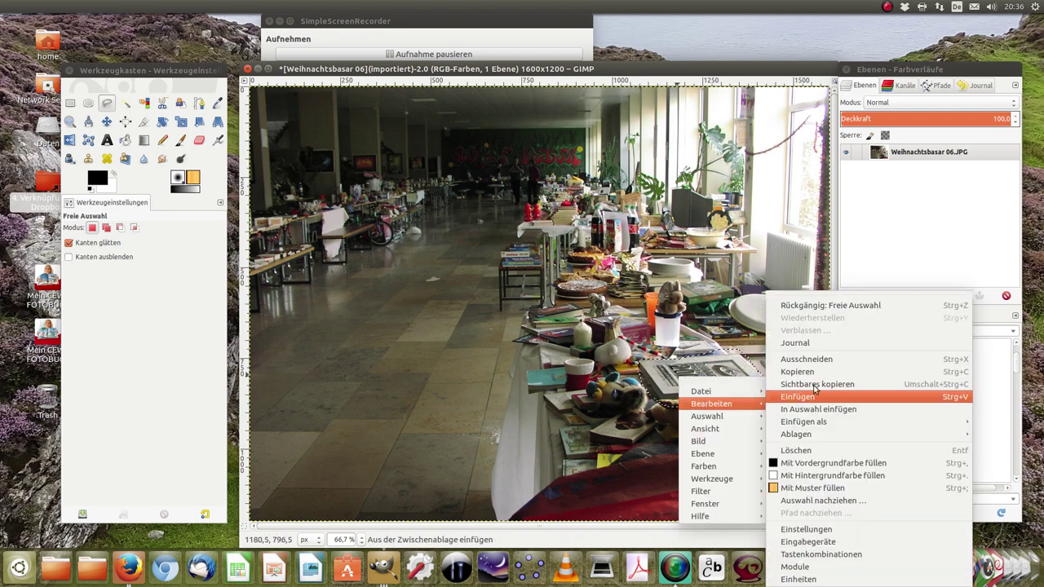
{"action": "left_click", "coordinate": [821, 372]}
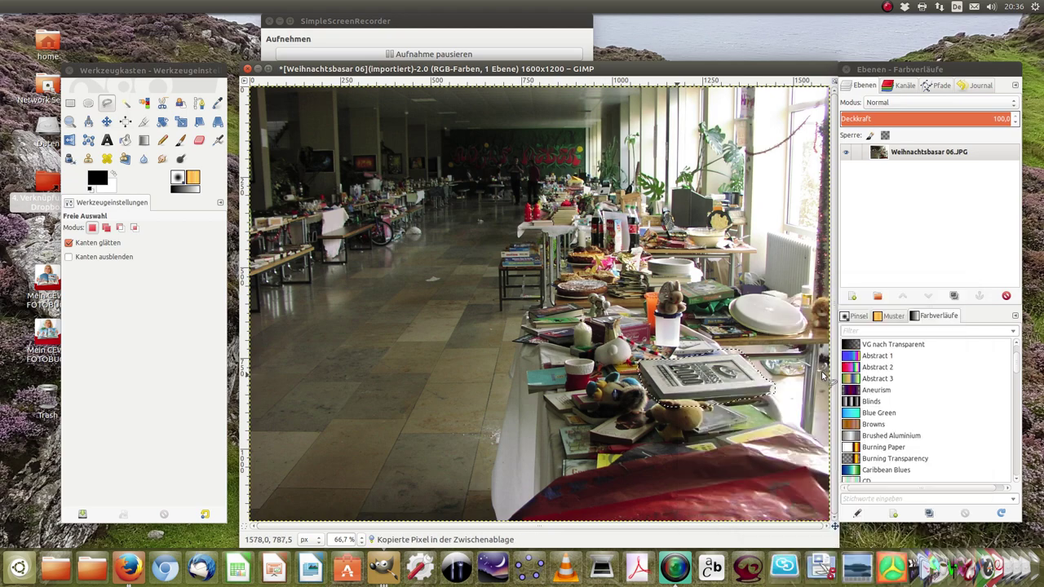
{"action": "left_click", "coordinate": [392, 577]}
Paste the framed-picture cutout into the school photo and move it onto the lower-right lawn
{"action": "left_click", "coordinate": [384, 245]}
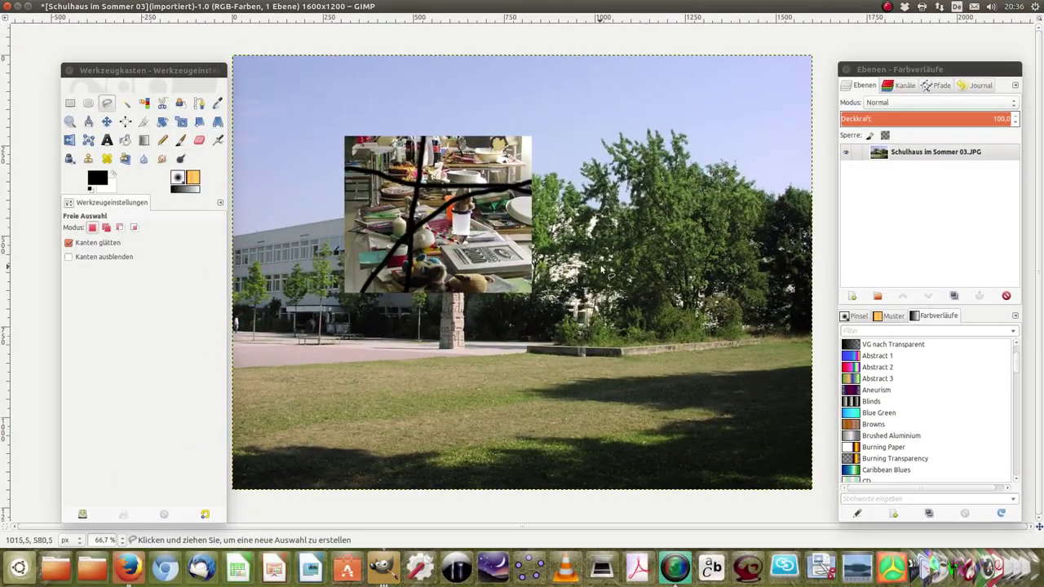
{"action": "right_click", "coordinate": [602, 270]}
{"action": "mouse_move", "coordinate": [627, 293]}
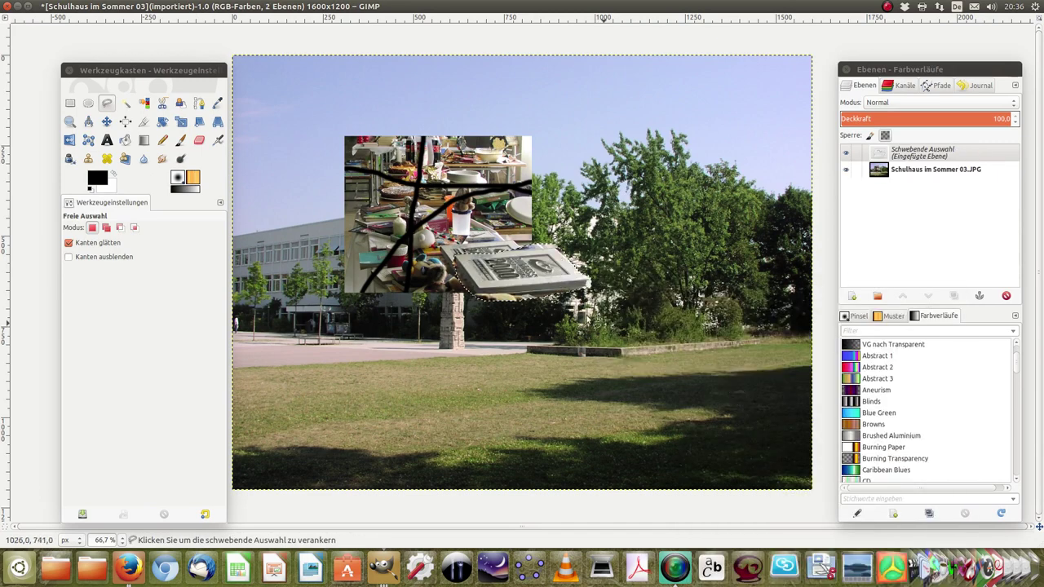
{"action": "left_click", "coordinate": [106, 121]}
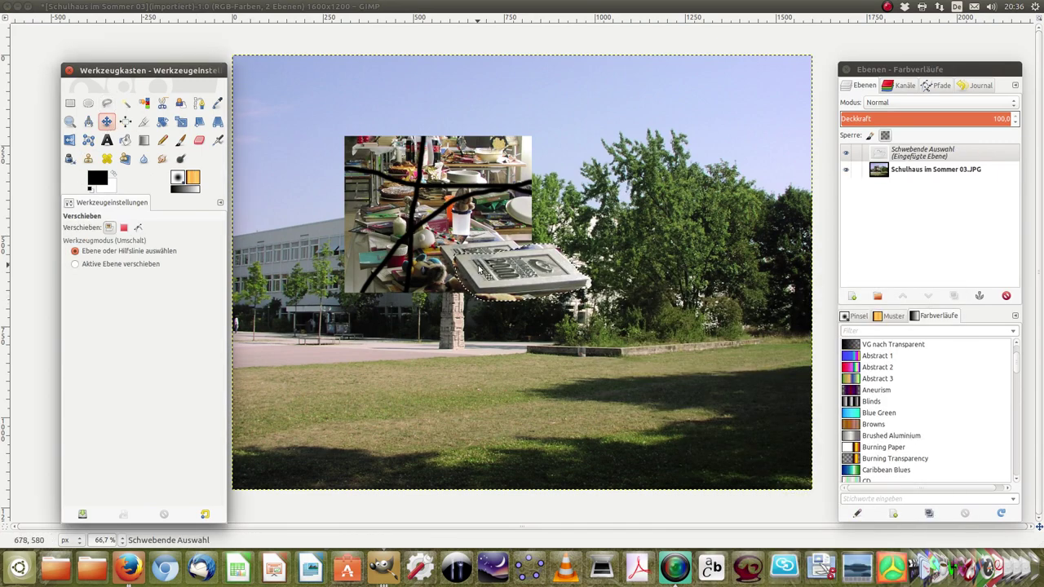
{"action": "left_click_drag", "start_coordinate": [483, 269], "coordinate": [676, 346]}
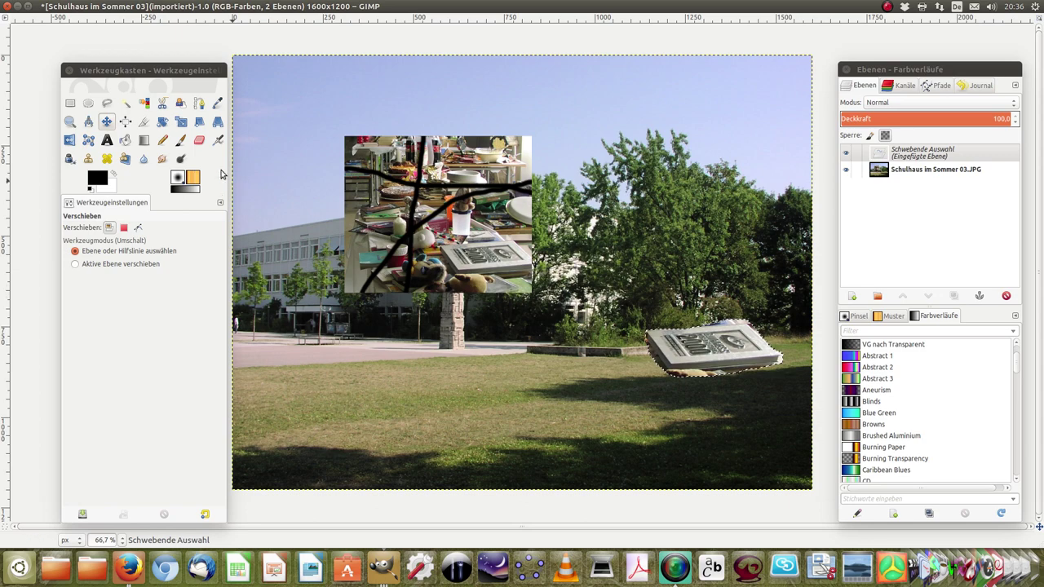
{"action": "key", "text": "shift+e"}
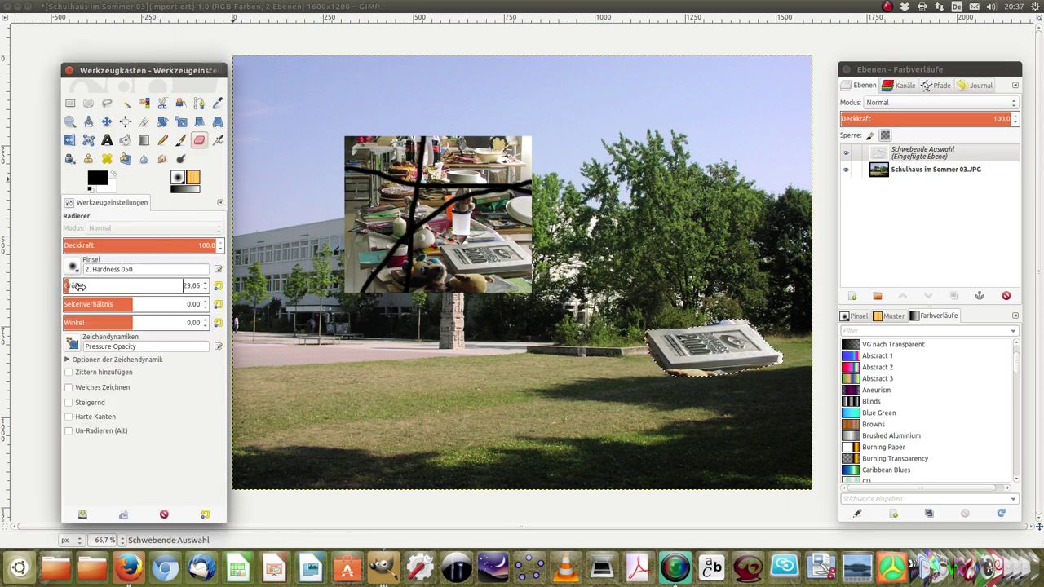
Erase the book cutout's fringes with a 48.71 '2. Hardness 100' eraser, then smudge its edges
{"action": "left_click_drag", "start_coordinate": [68, 286], "coordinate": [113, 287]}
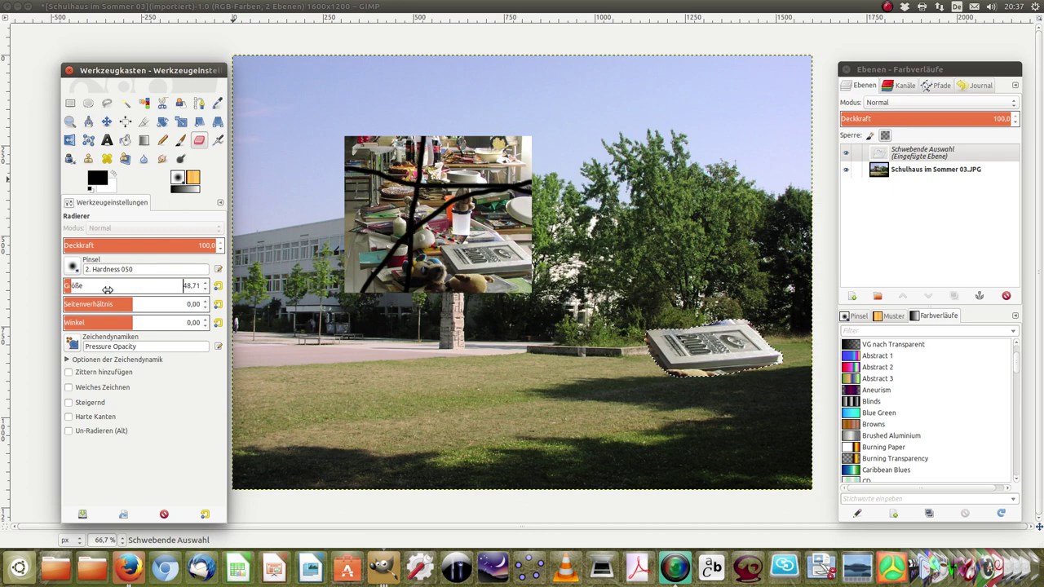
{"action": "left_click", "coordinate": [767, 375]}
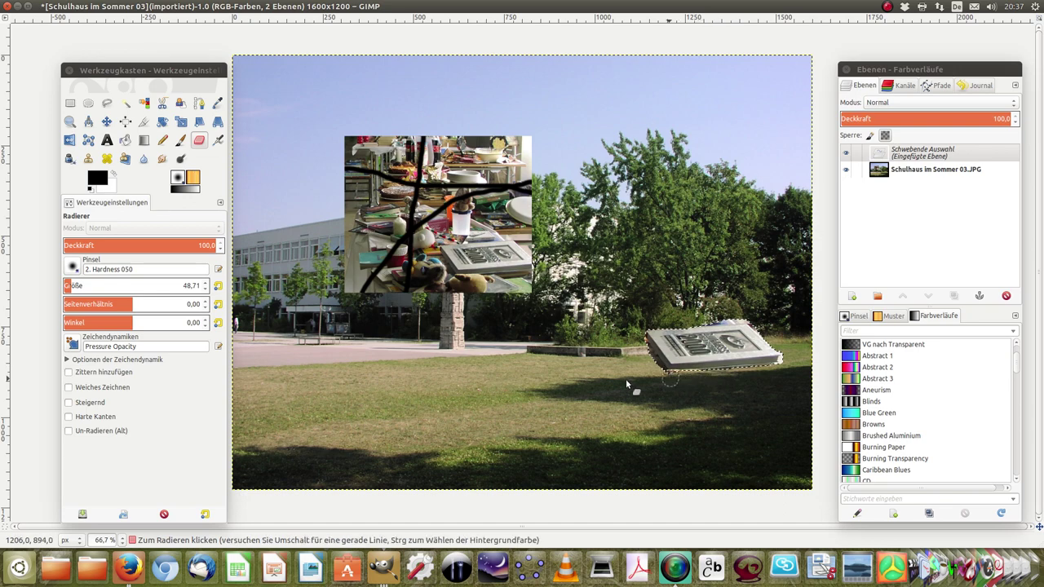
{"action": "left_click", "coordinate": [76, 273]}
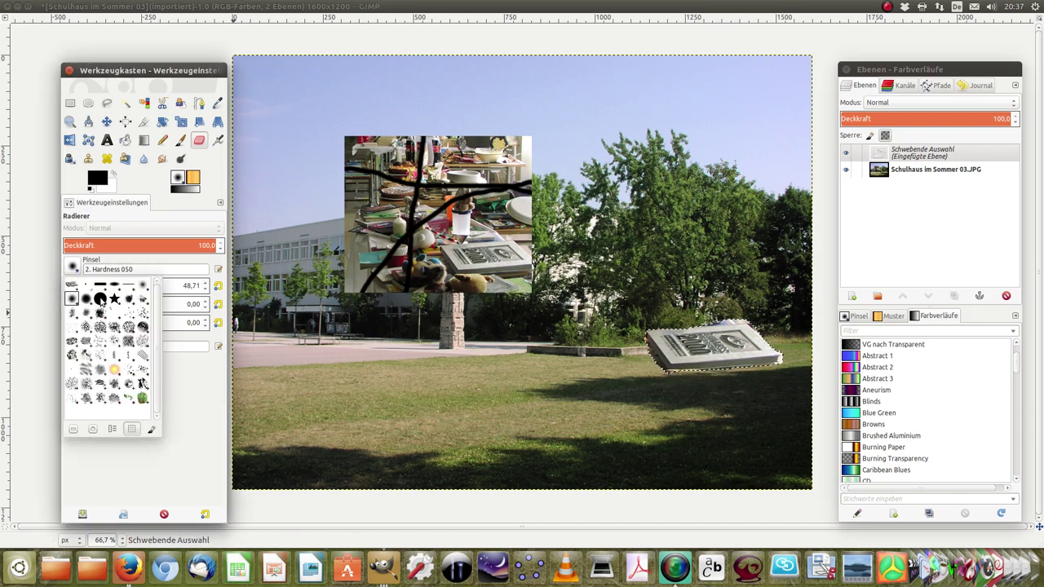
{"action": "left_click", "coordinate": [101, 298]}
{"action": "left_click", "coordinate": [672, 383]}
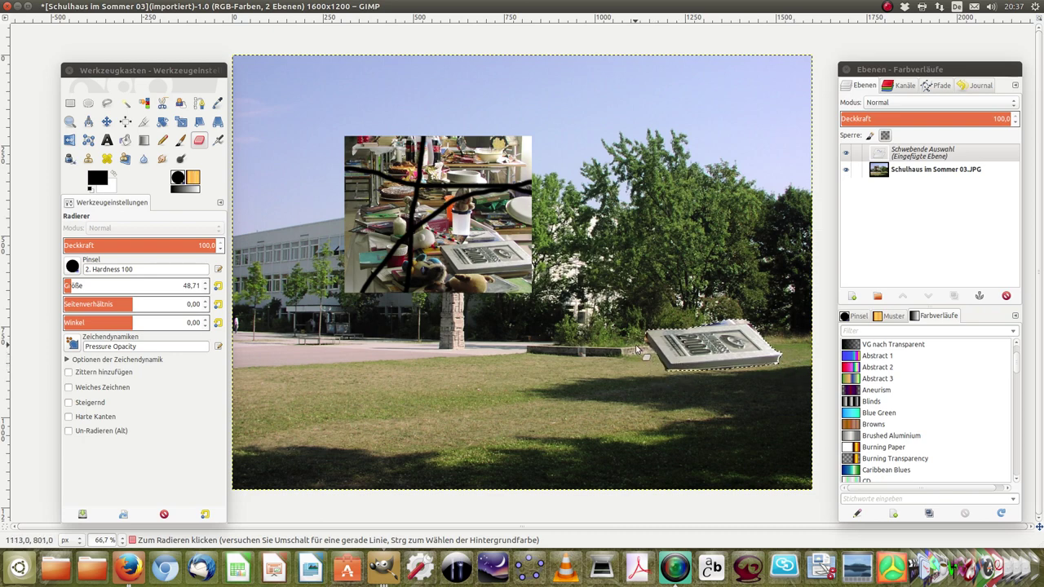
{"action": "left_click", "coordinate": [162, 158]}
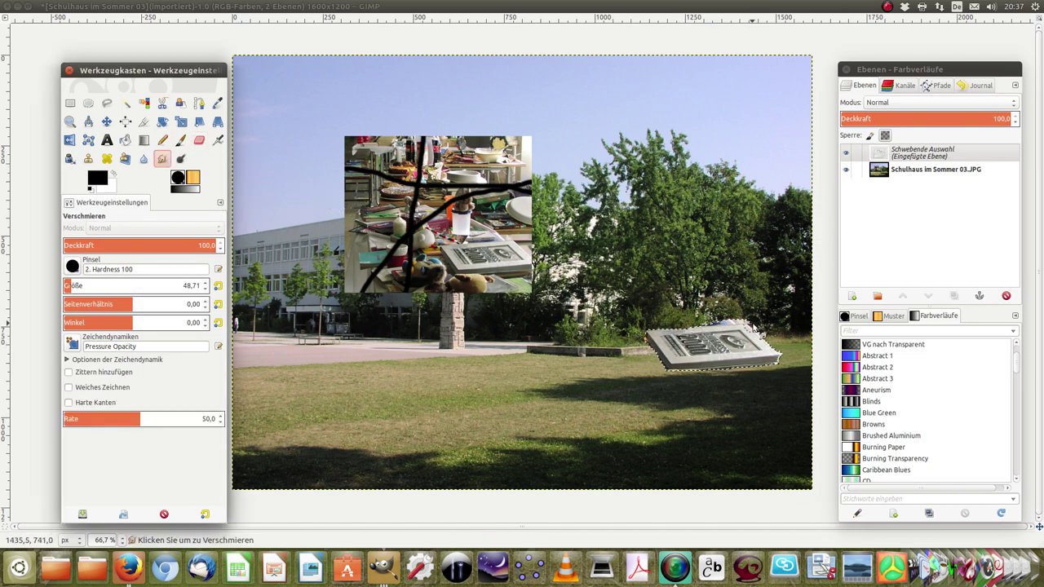
{"action": "left_click", "coordinate": [722, 318]}
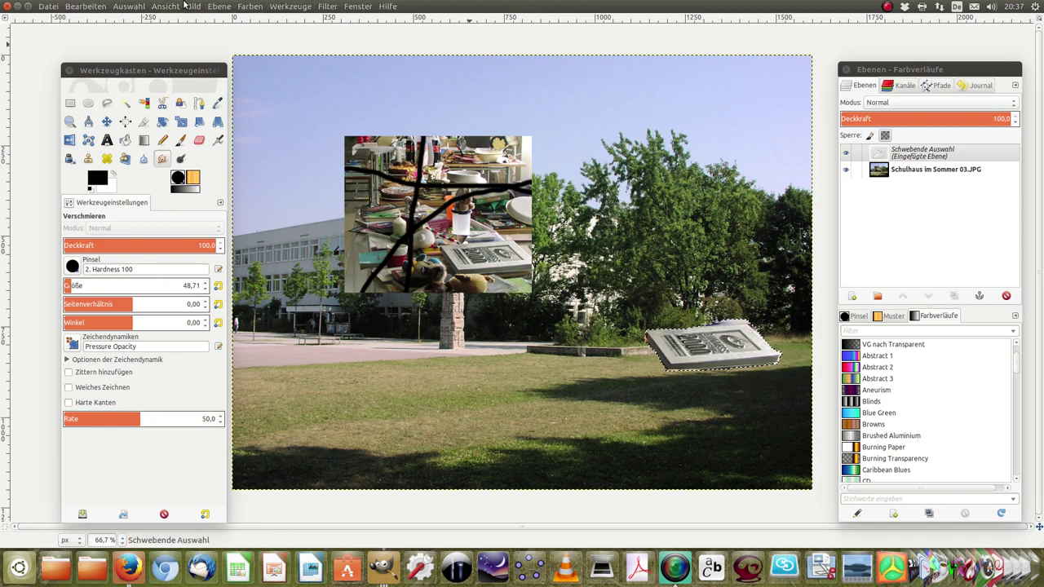
Anchor the book cutout via Ebene verankern and bring the Weihnachtsbasar 06 image forward
{"action": "left_click", "coordinate": [221, 7]}
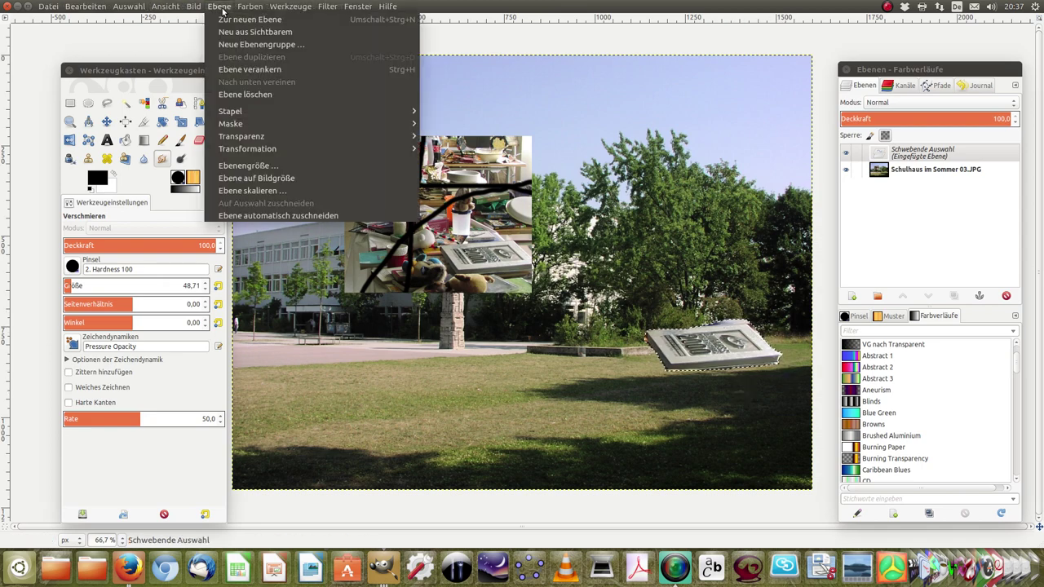
{"action": "left_click", "coordinate": [241, 70]}
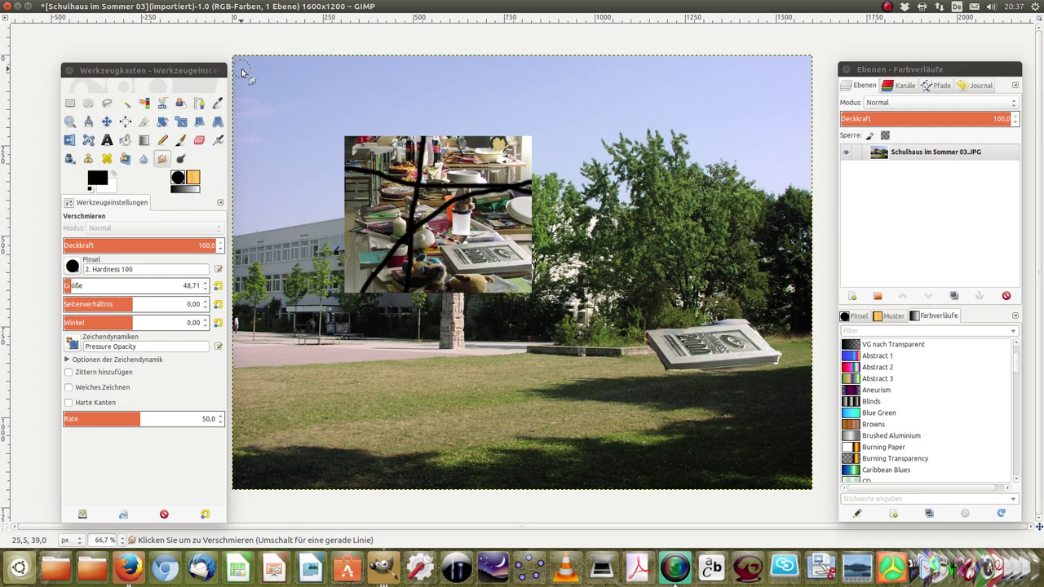
{"action": "left_click", "coordinate": [378, 578]}
{"action": "left_click", "coordinate": [703, 202]}
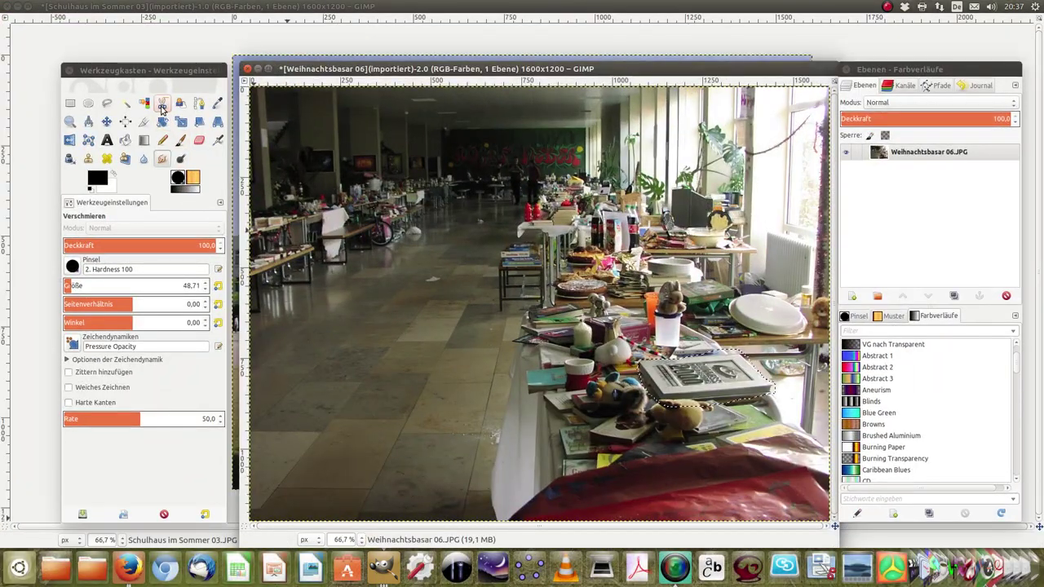
Try a scissors outline on the bazaar photo, then invert the selection
{"action": "left_click", "coordinate": [162, 103]}
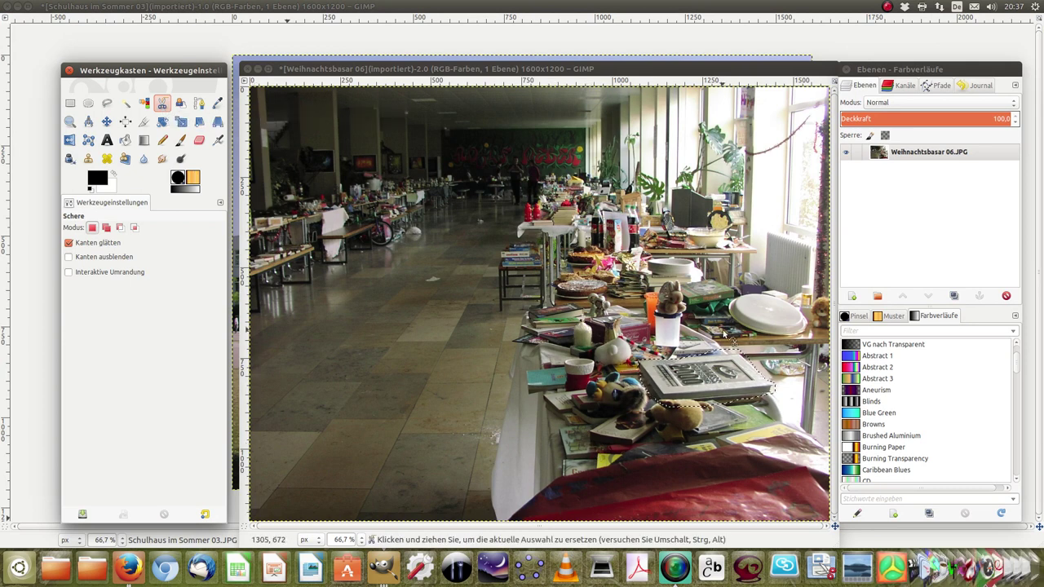
{"action": "left_click", "coordinate": [737, 303]}
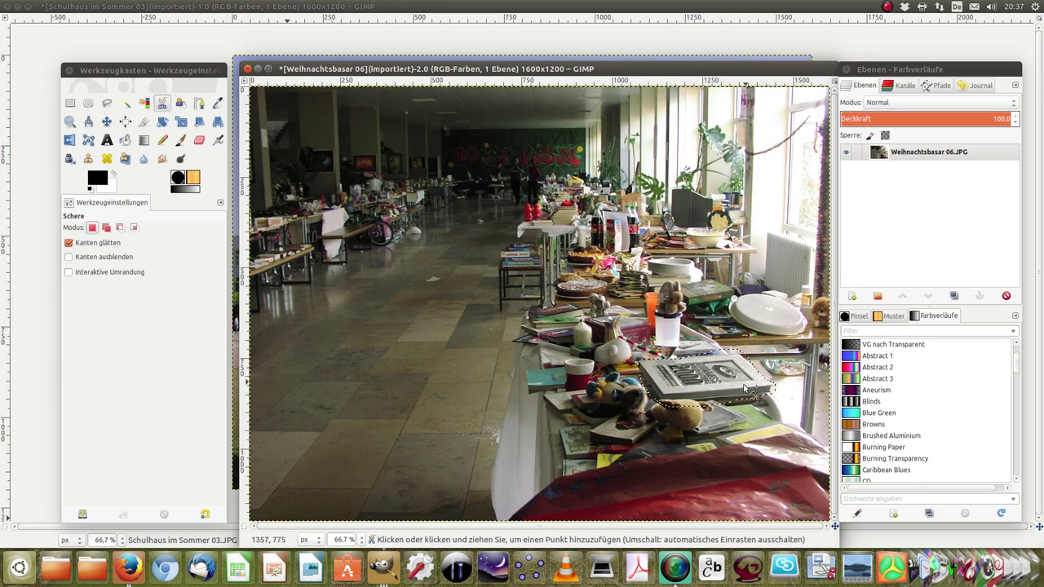
{"action": "left_click", "coordinate": [72, 102]}
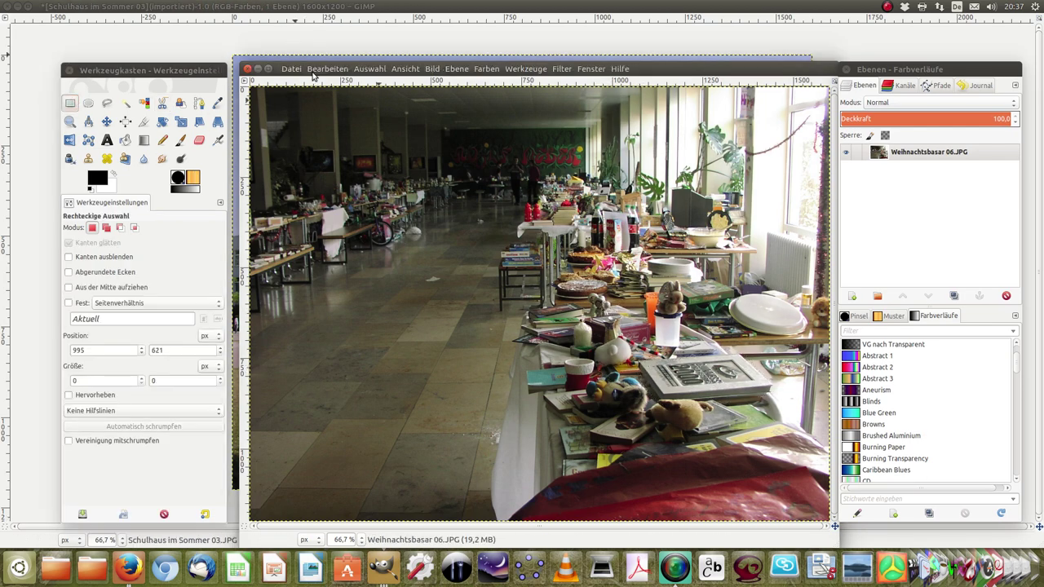
{"action": "left_click", "coordinate": [360, 71]}
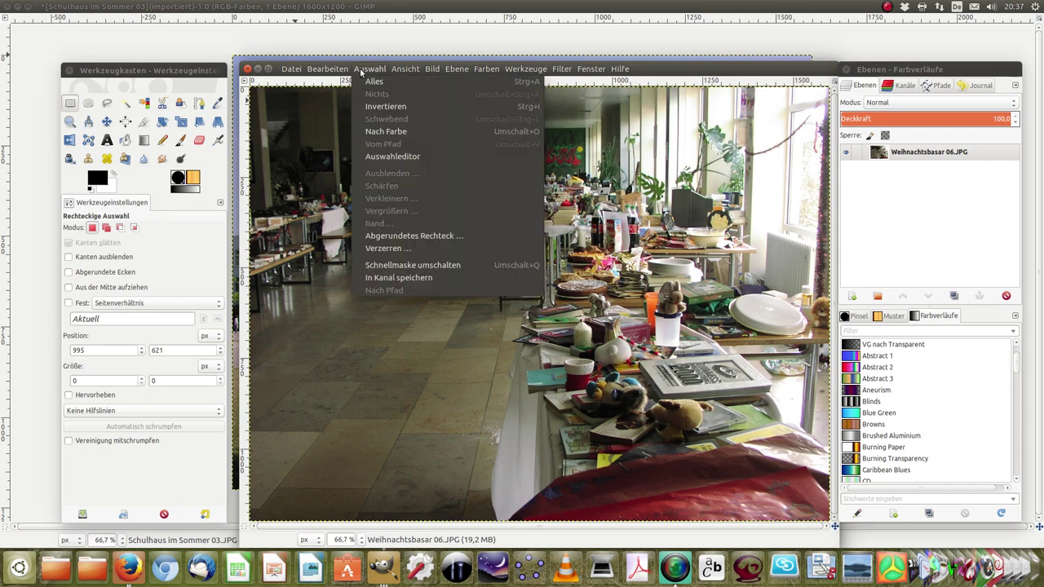
{"action": "left_click", "coordinate": [360, 109]}
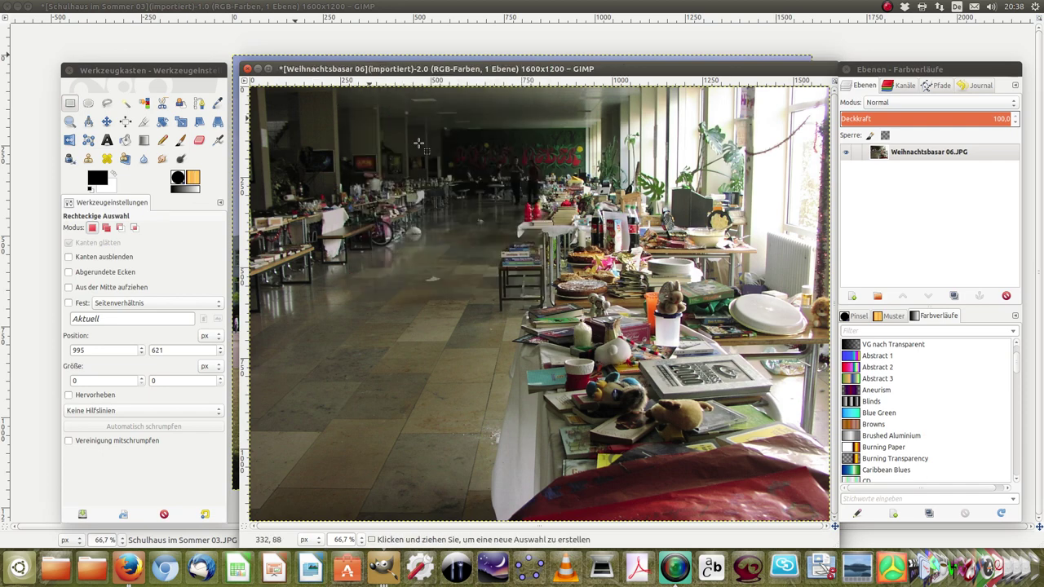
Trace the white plate's rim with Intelligent Scissors, make it a selection, and copy it
{"action": "left_click", "coordinate": [163, 103]}
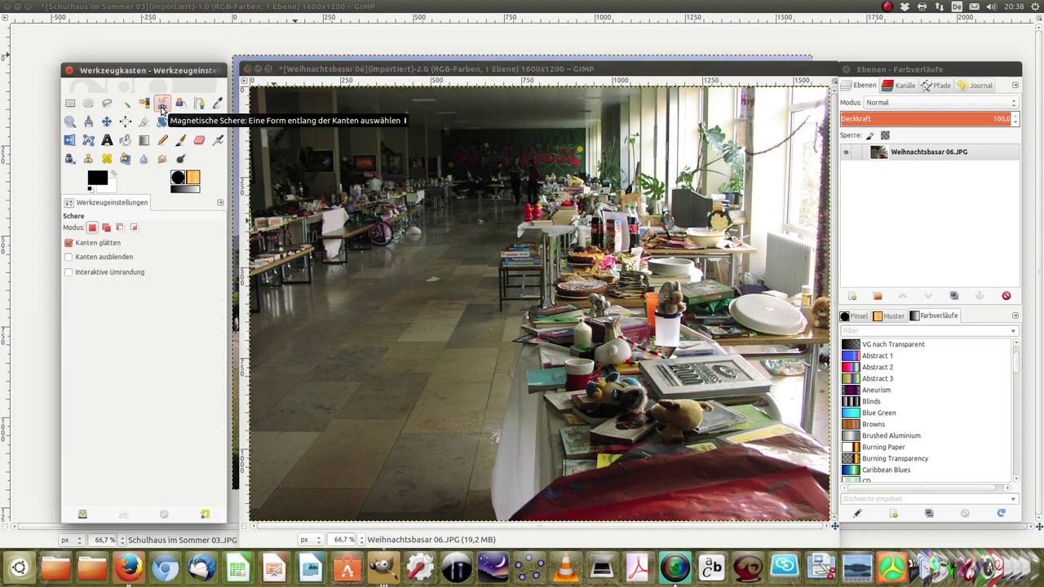
{"action": "left_click", "coordinate": [754, 296]}
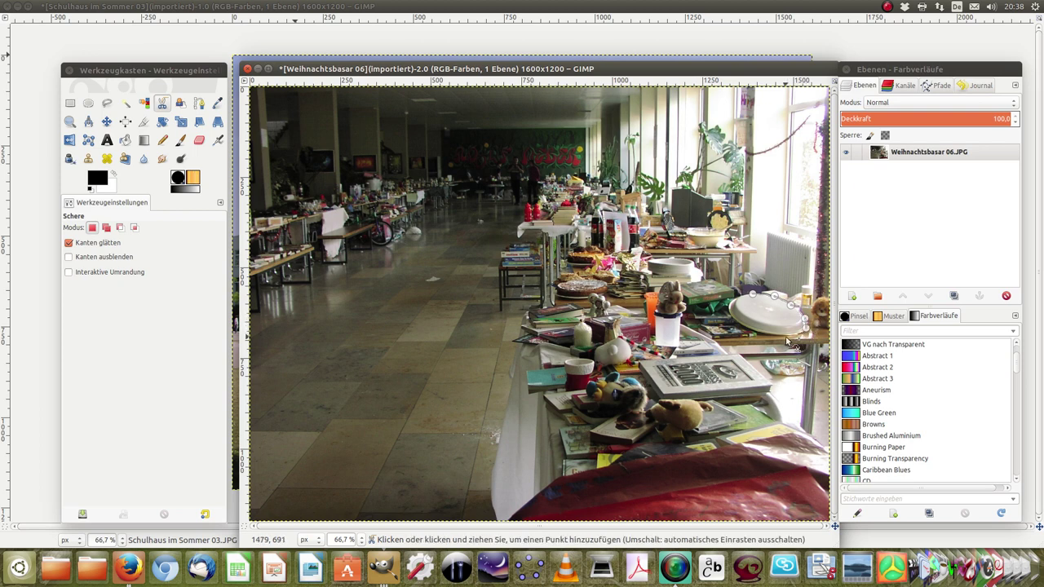
{"action": "left_click", "coordinate": [752, 331]}
{"action": "left_click", "coordinate": [753, 296]}
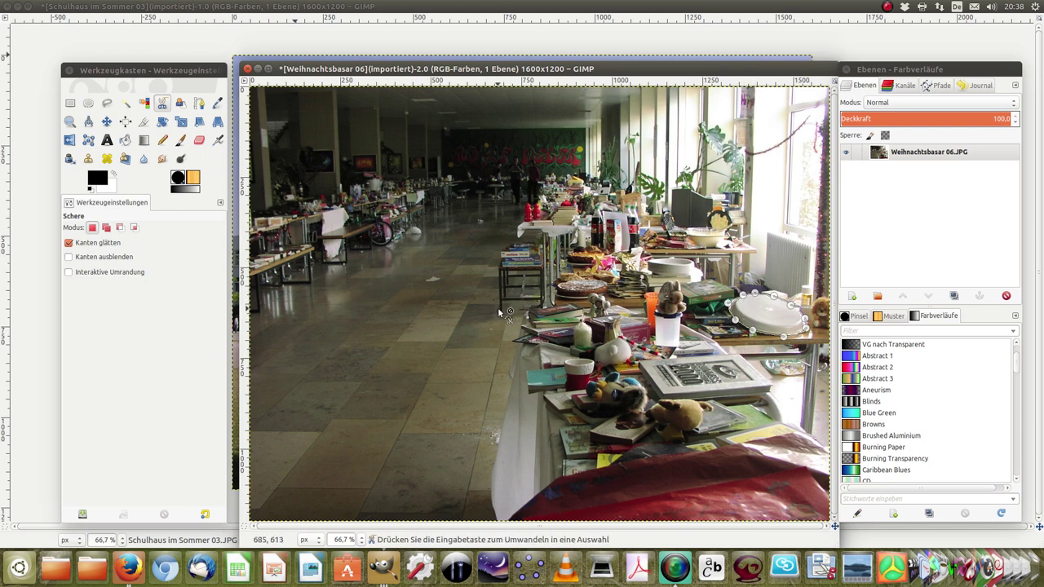
{"action": "left_click", "coordinate": [783, 326]}
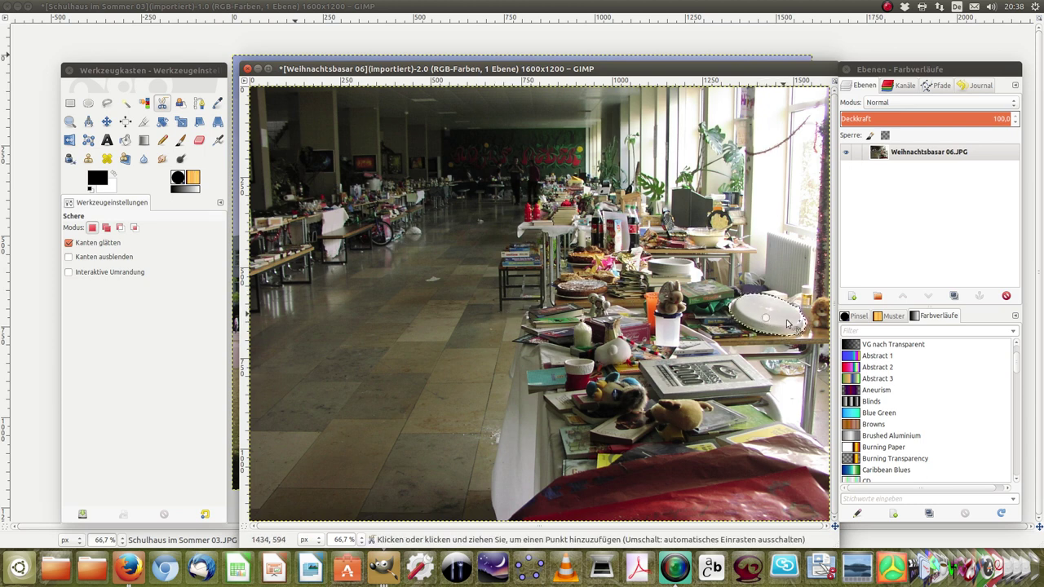
{"action": "right_click", "coordinate": [760, 313]}
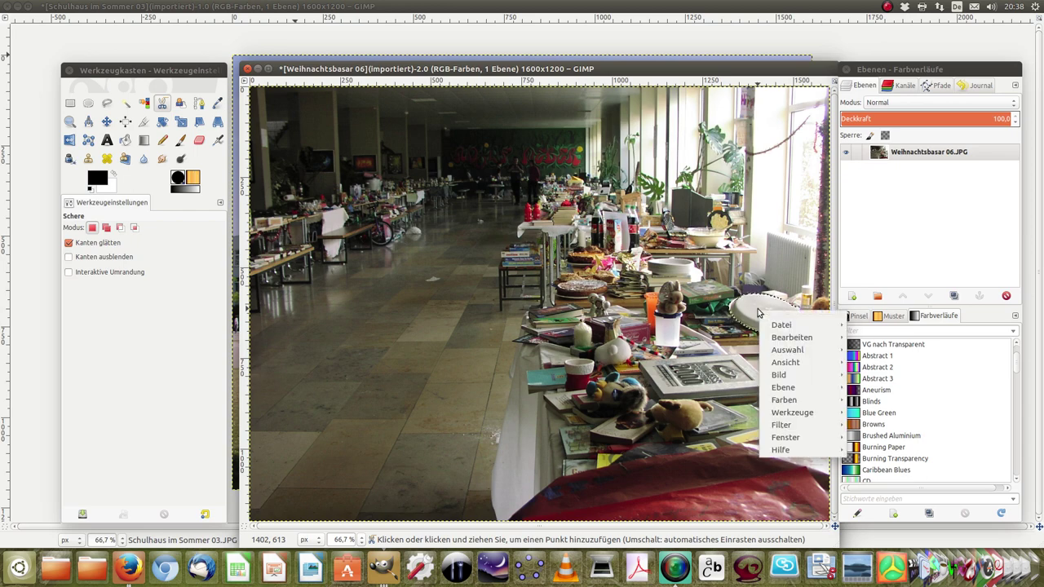
{"action": "mouse_move", "coordinate": [791, 337]}
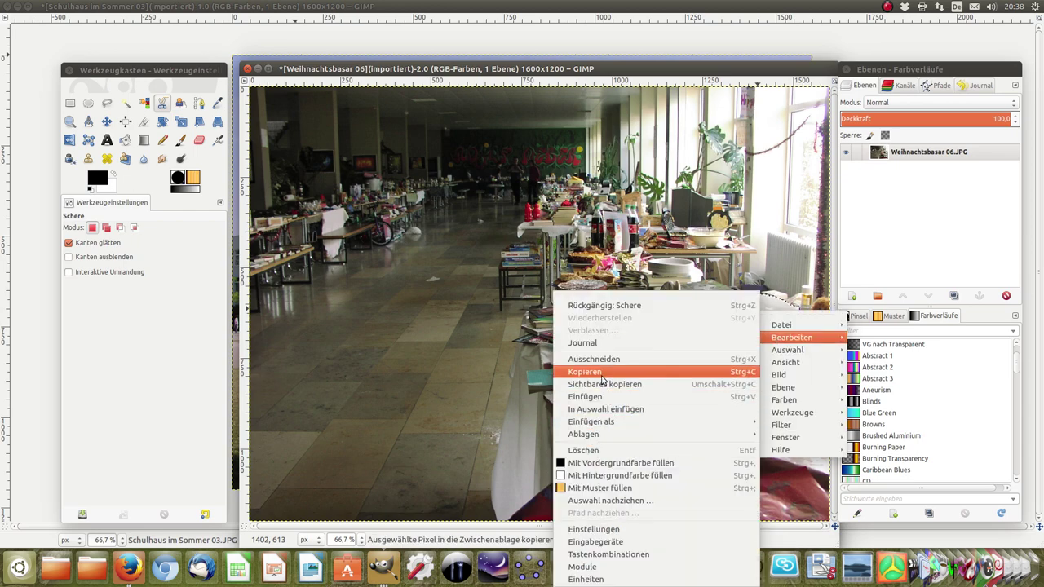
{"action": "left_click", "coordinate": [602, 373]}
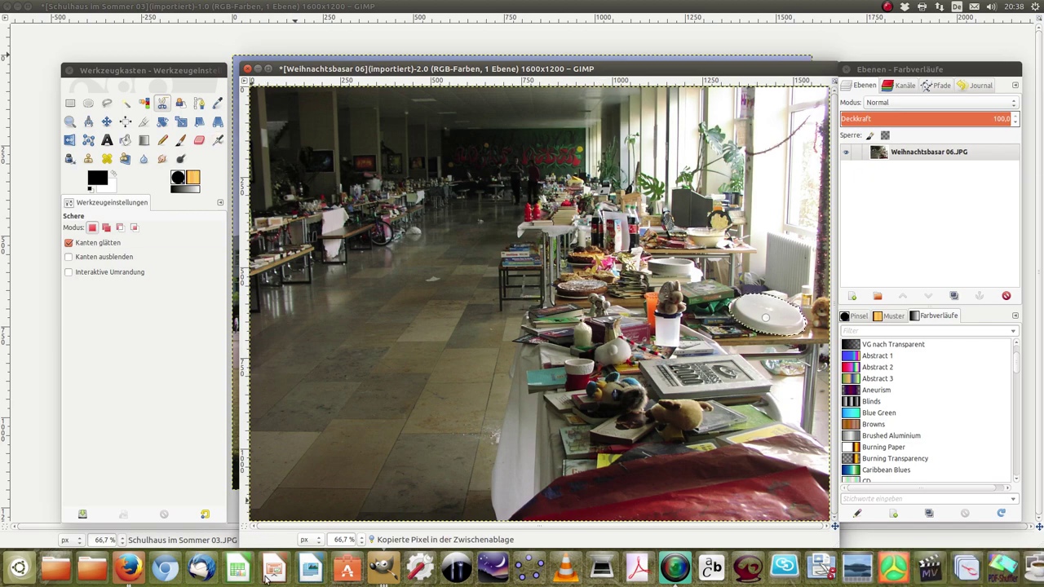
Paste the copied plate into the Schulhaus photo and move it onto the lower-left lawn
{"action": "left_click", "coordinate": [371, 574]}
{"action": "left_click", "coordinate": [410, 256]}
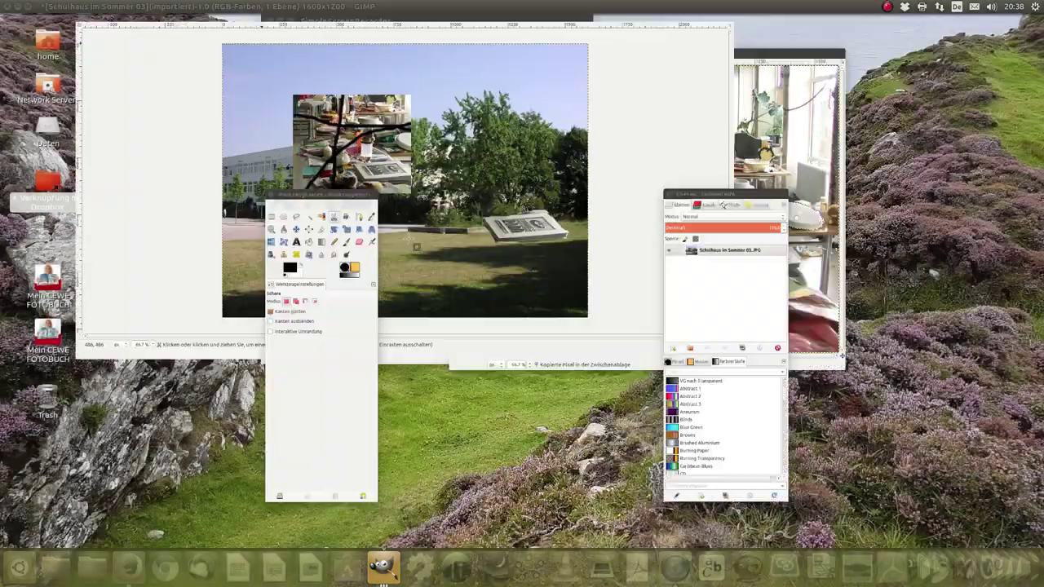
{"action": "right_click", "coordinate": [447, 385]}
{"action": "mouse_move", "coordinate": [480, 409]}
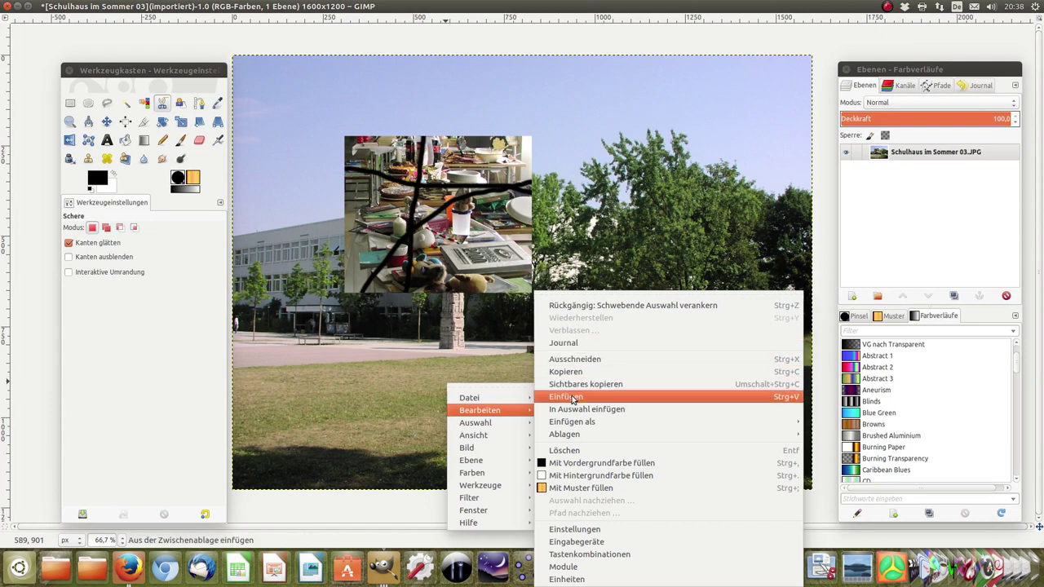
{"action": "left_click", "coordinate": [571, 397]}
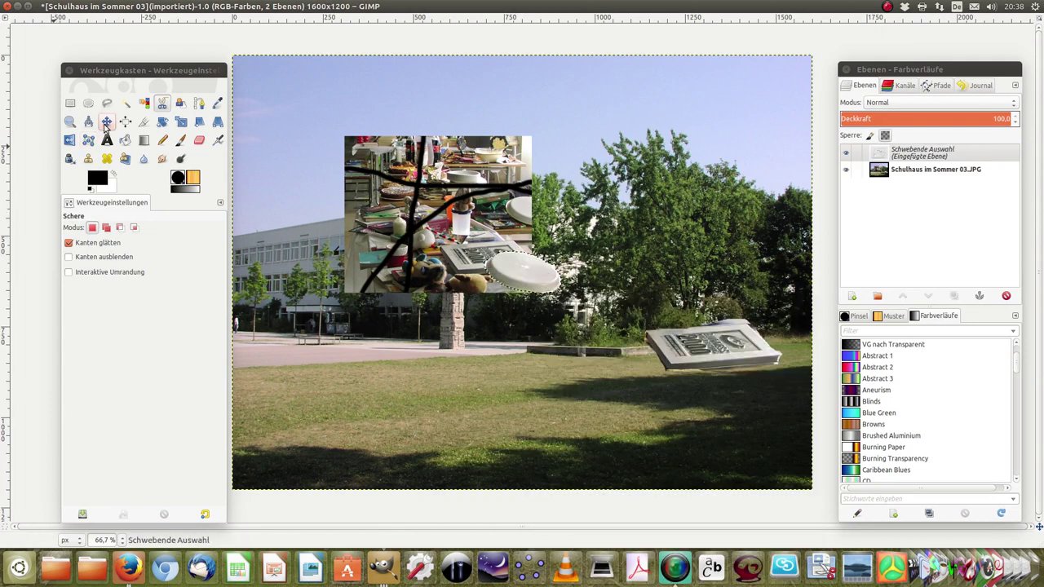
{"action": "left_click", "coordinate": [107, 121]}
{"action": "left_click_drag", "start_coordinate": [516, 286], "coordinate": [416, 413]}
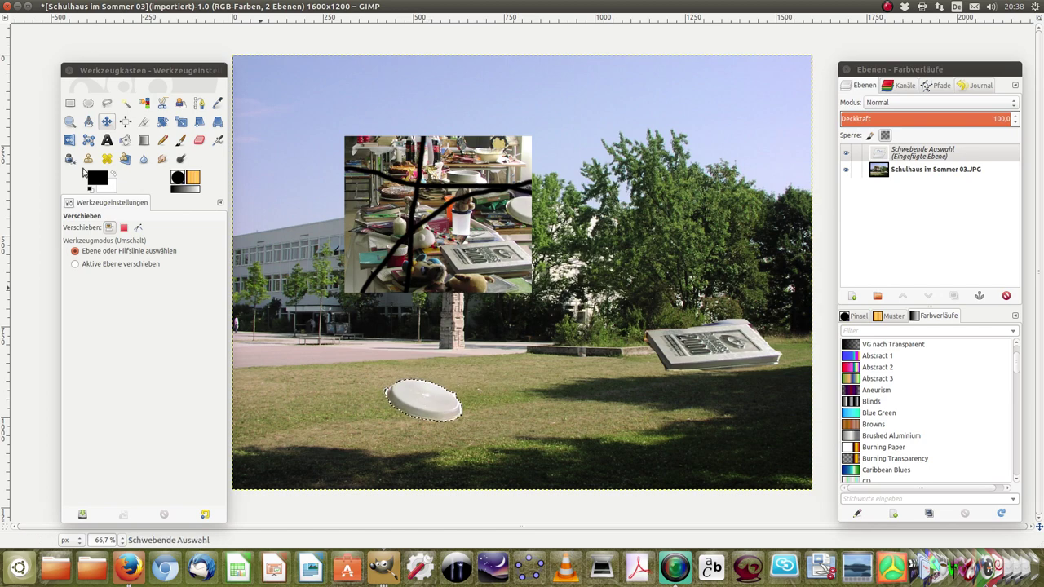
Scale the pasted floating plate to 503 × 294 pixels in the Skalieren dialog
{"action": "left_click", "coordinate": [181, 121]}
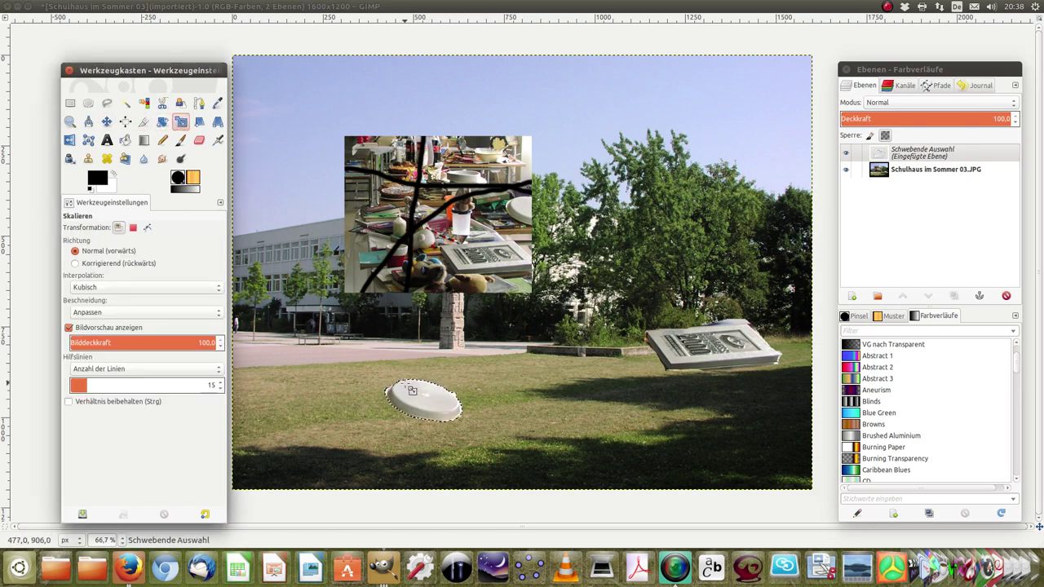
{"action": "left_click_drag", "start_coordinate": [409, 391], "coordinate": [304, 326]}
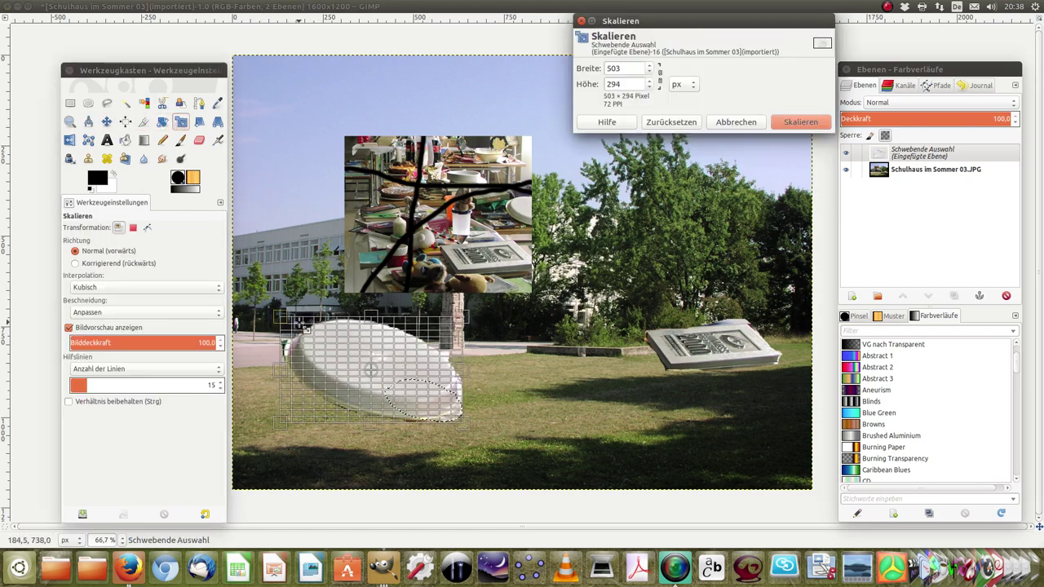
{"action": "left_click", "coordinate": [787, 121]}
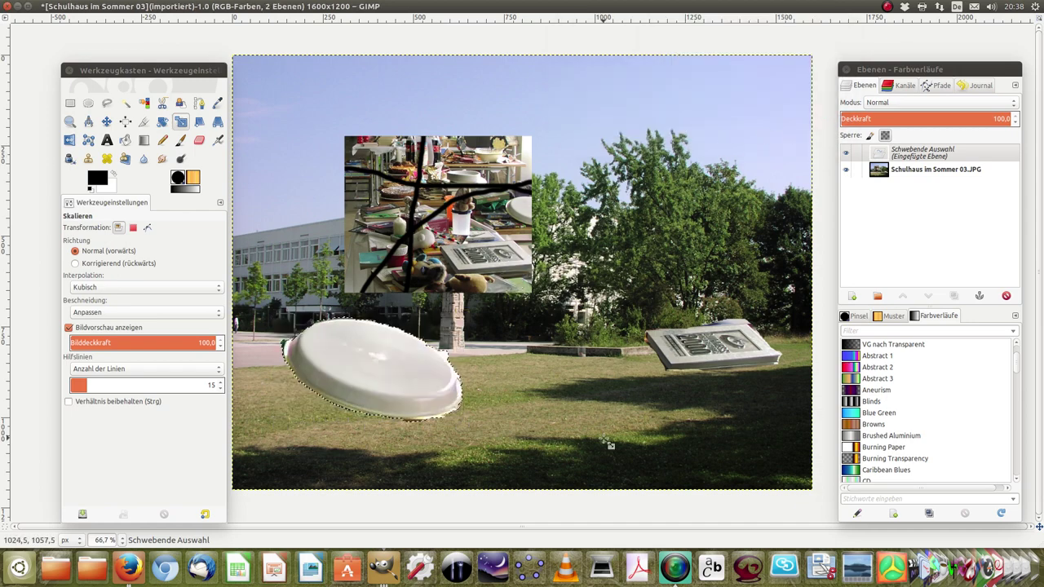
{"action": "left_click", "coordinate": [594, 430]}
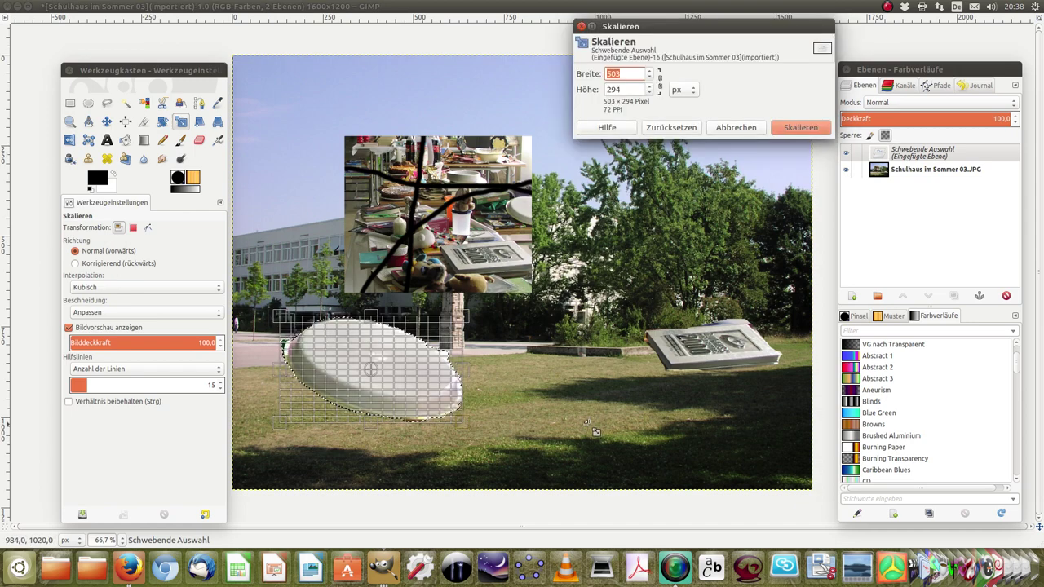
{"action": "left_click", "coordinate": [775, 129]}
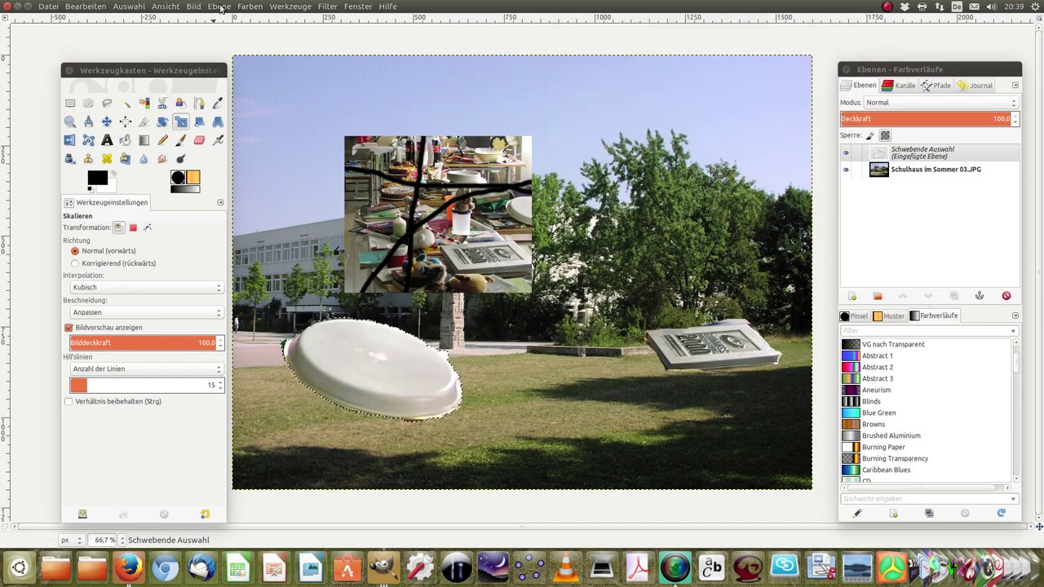
Anchor the enlarged plate using Ebene > Ebene verankern
{"action": "left_click", "coordinate": [219, 7]}
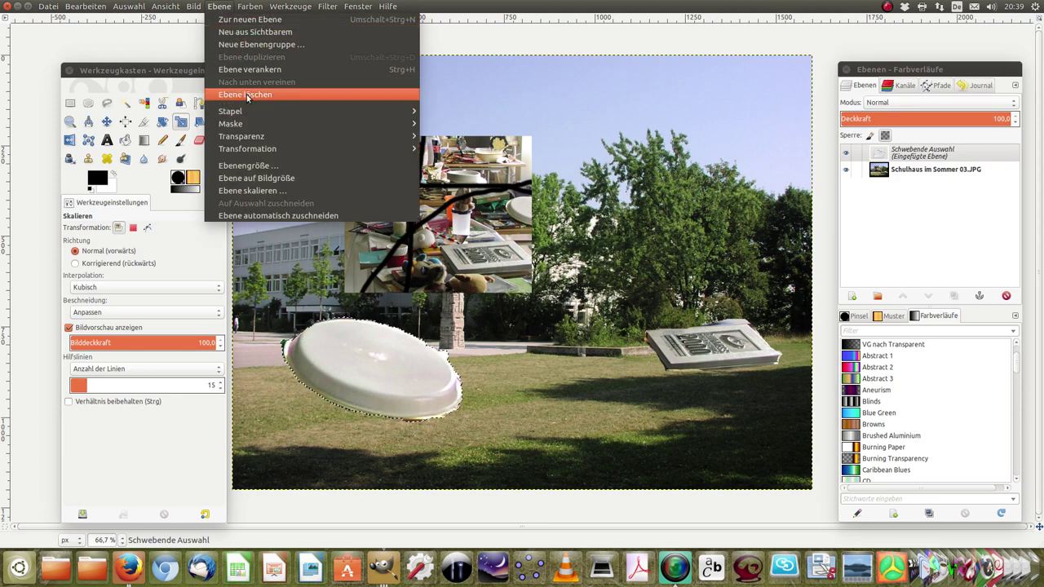
{"action": "left_click", "coordinate": [246, 70]}
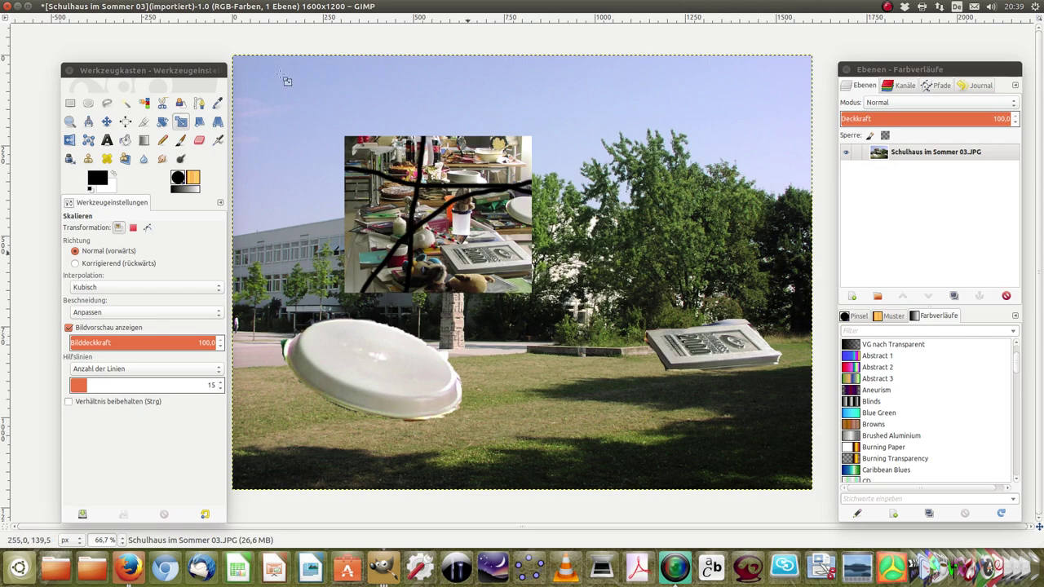
Switch to the Weihnachtsbasar photo and sample a light floor grey as foreground colour
{"action": "left_click", "coordinate": [375, 574]}
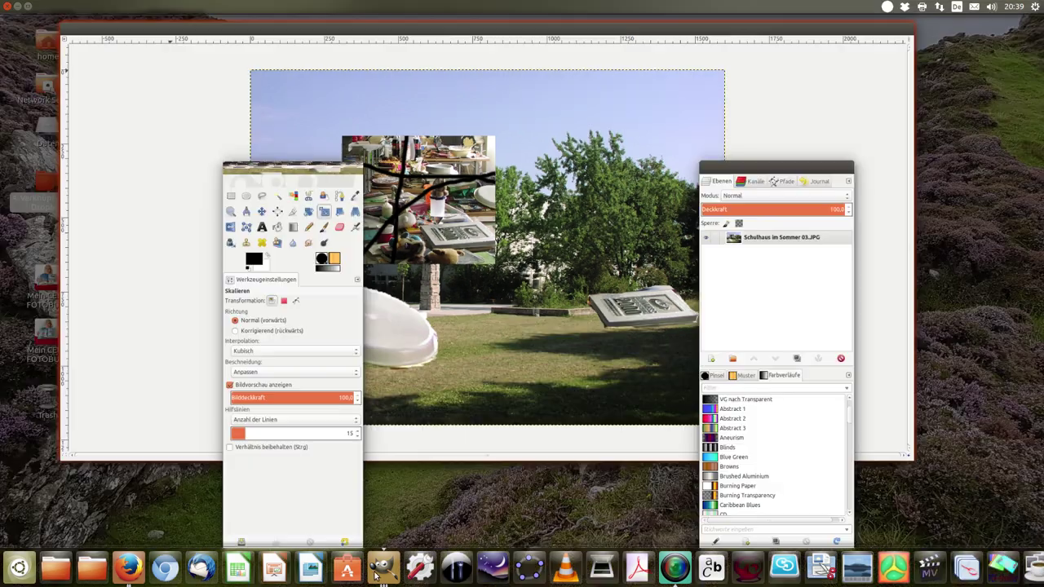
{"action": "left_click", "coordinate": [724, 213]}
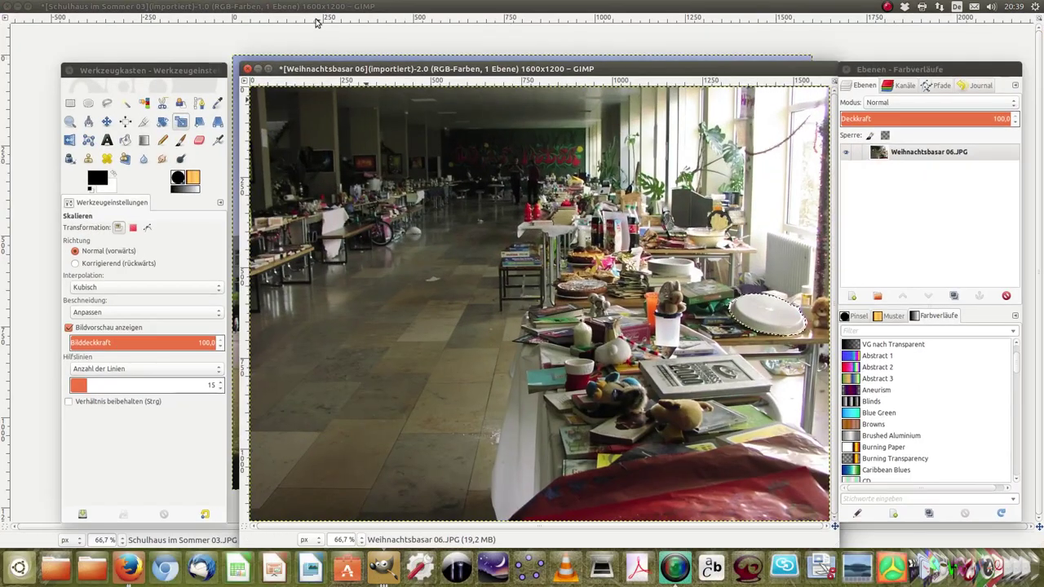
{"action": "left_click", "coordinate": [219, 105]}
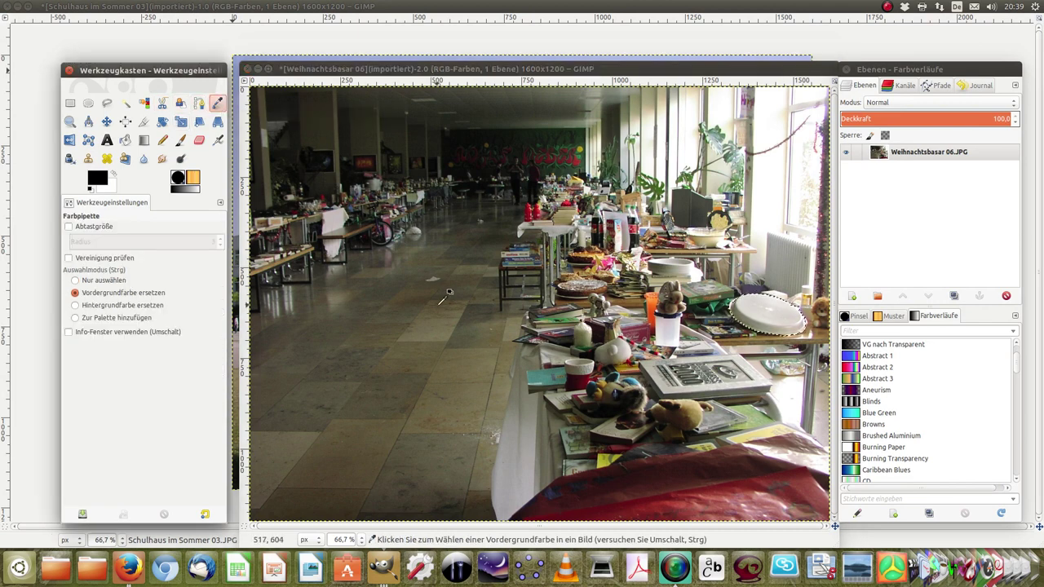
{"action": "left_click", "coordinate": [436, 330]}
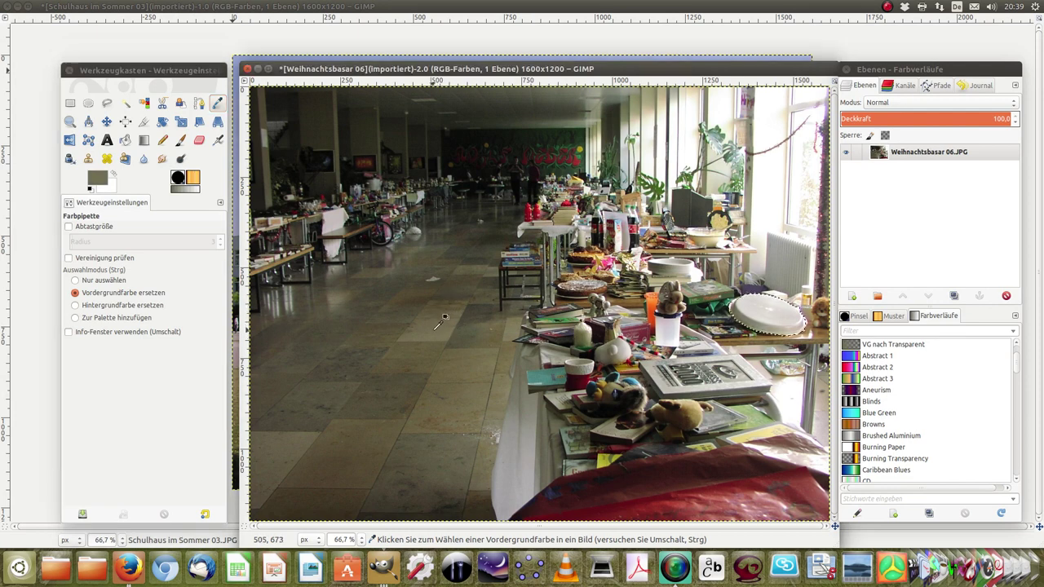
{"action": "left_click", "coordinate": [524, 436]}
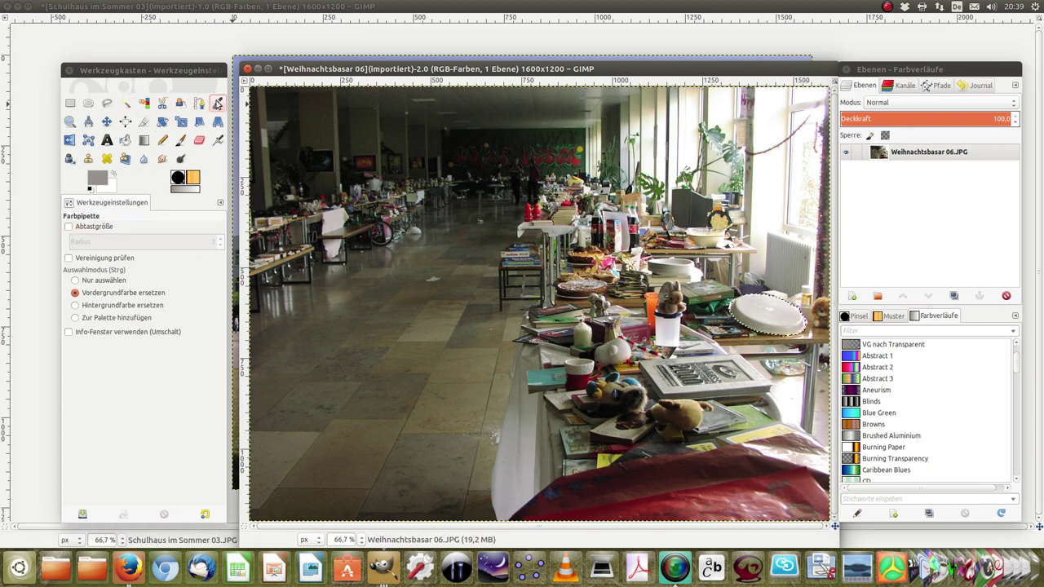
{"action": "left_click", "coordinate": [125, 103]}
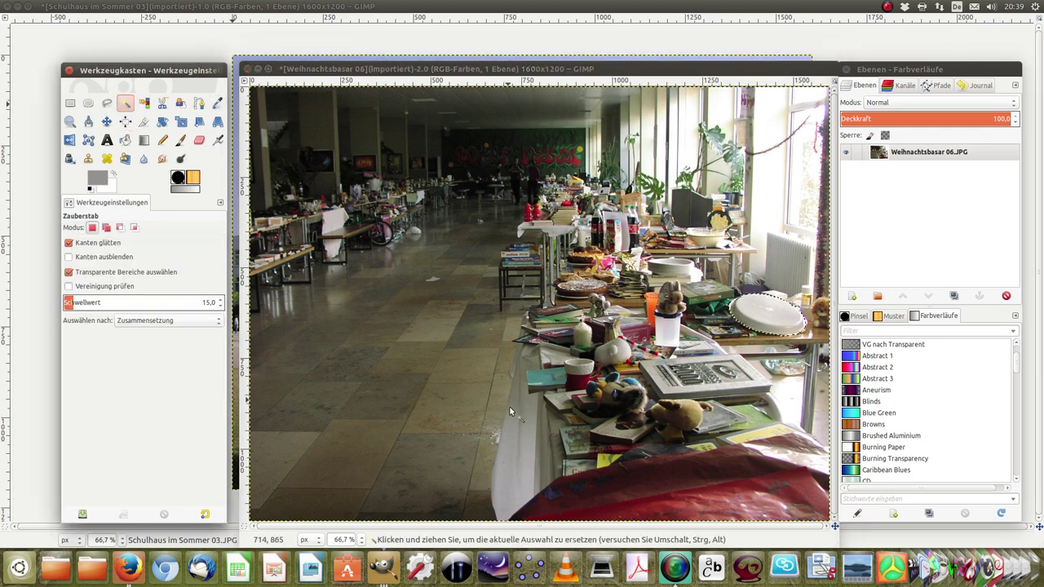
Fuzzy-select the round white plate on the table with threshold 30.2
{"action": "left_click", "coordinate": [434, 321]}
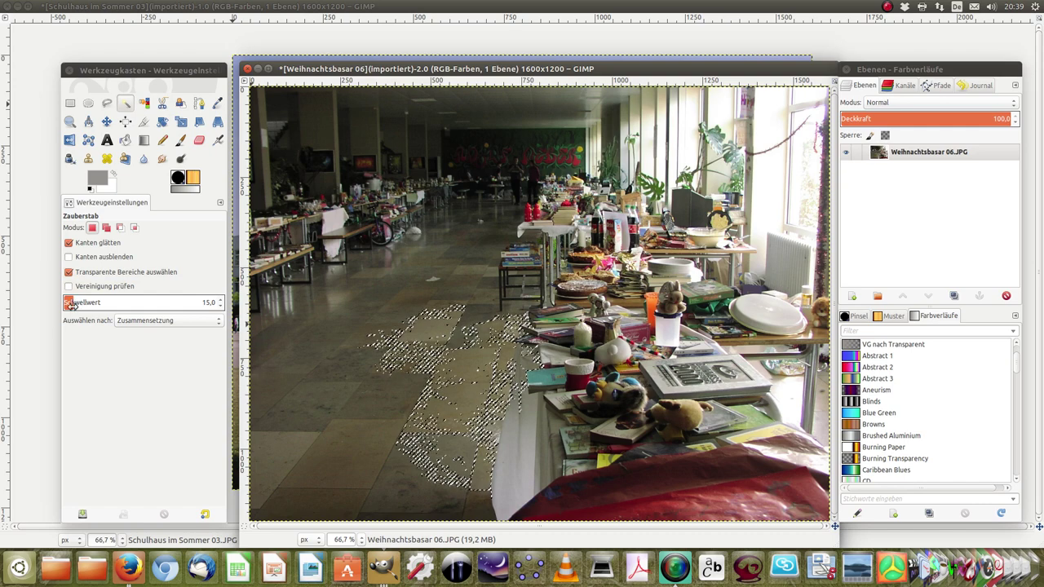
{"action": "left_click_drag", "start_coordinate": [71, 303], "coordinate": [163, 304]}
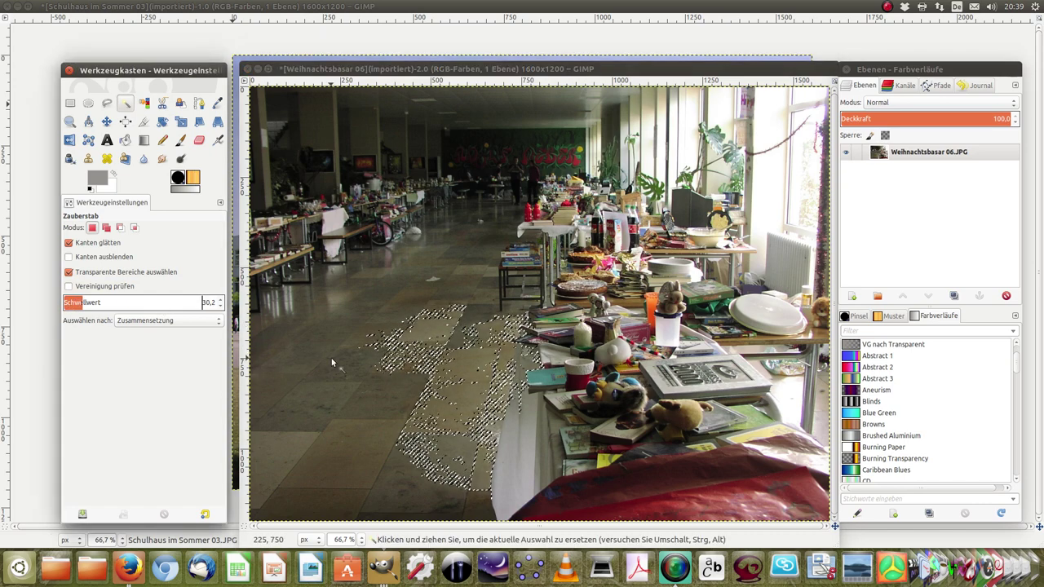
{"action": "left_click", "coordinate": [763, 318]}
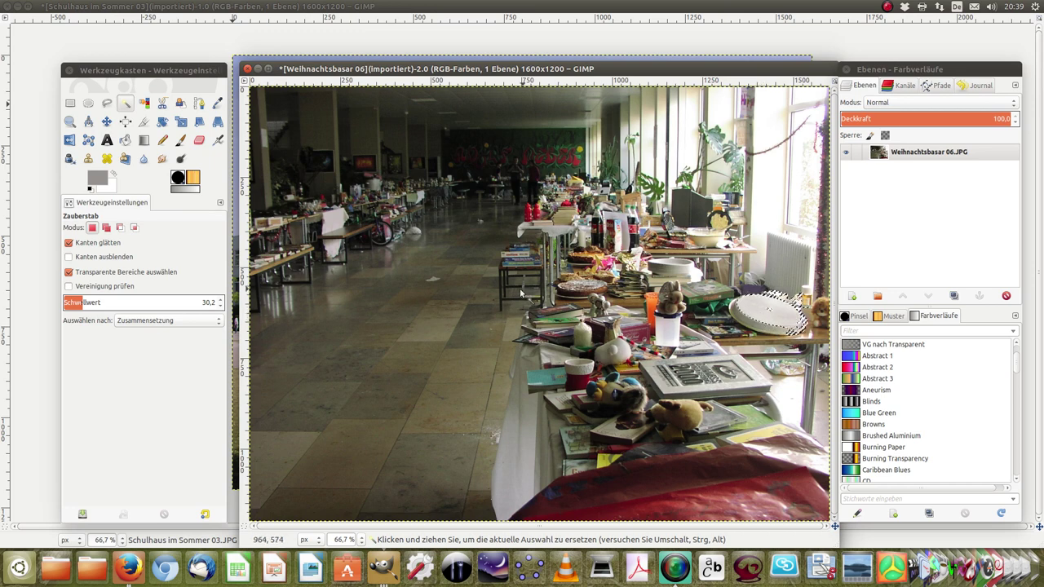
{"action": "left_click", "coordinate": [70, 104]}
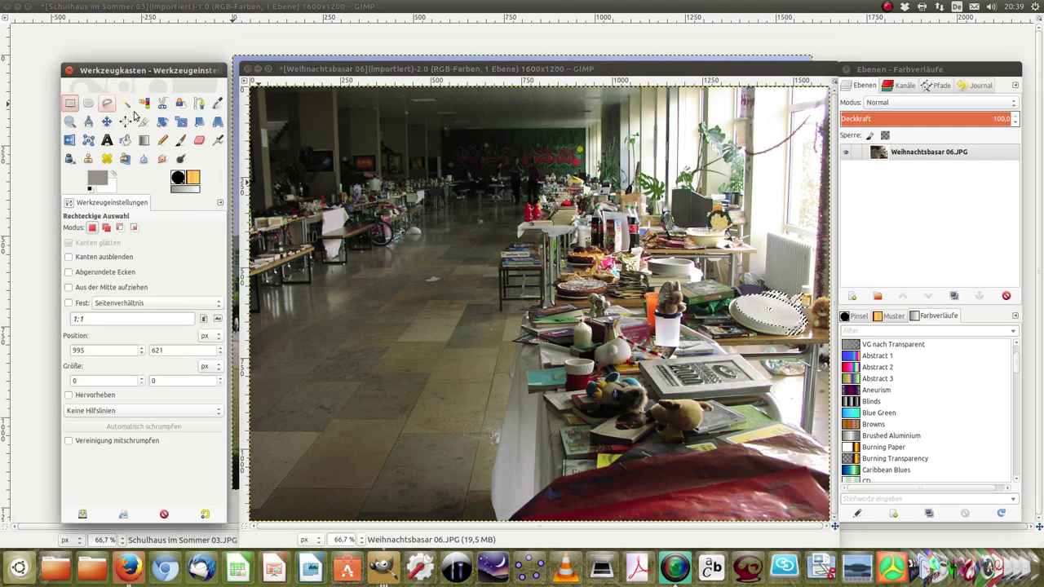
Select all of the bazaar photo and copy it
{"action": "left_click", "coordinate": [630, 277]}
{"action": "left_click", "coordinate": [379, 69]}
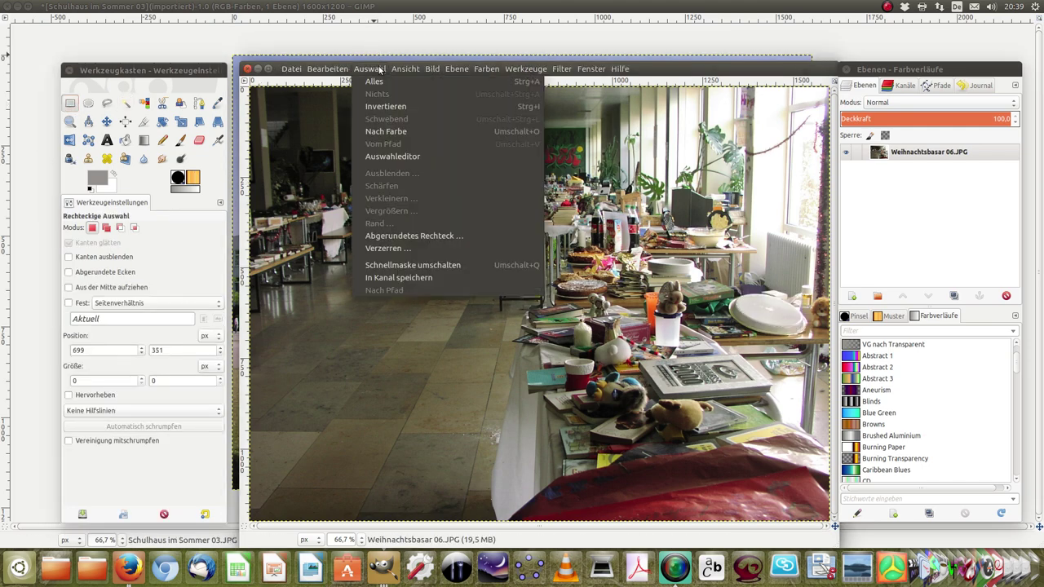
{"action": "left_click", "coordinate": [373, 81]}
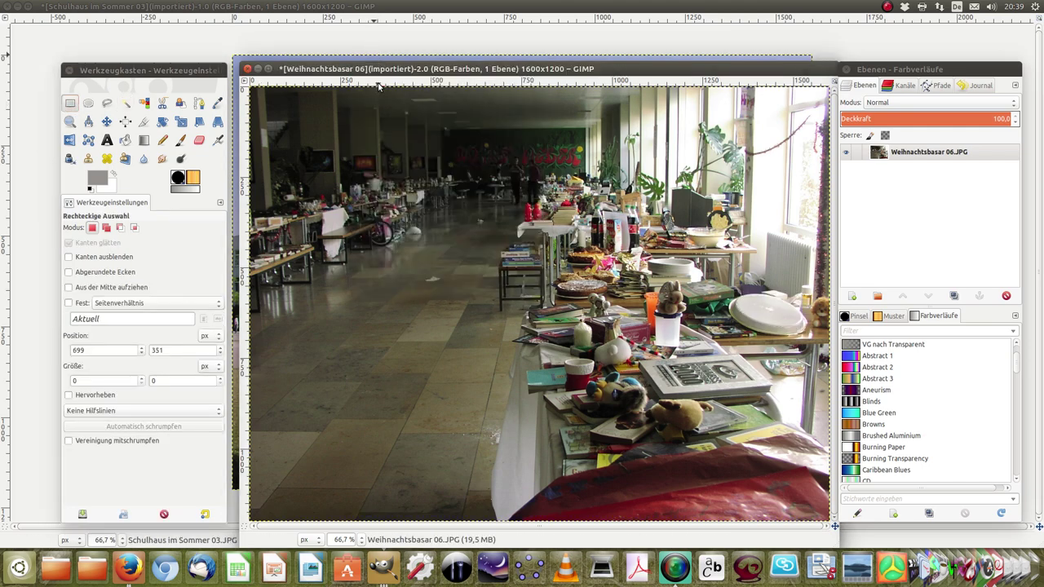
{"action": "right_click", "coordinate": [397, 177]}
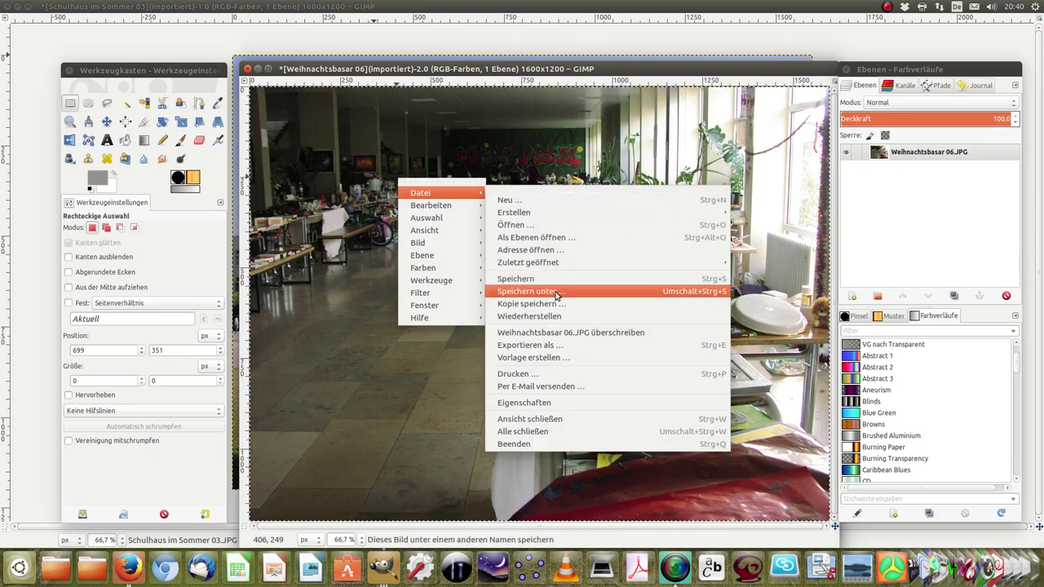
{"action": "mouse_move", "coordinate": [431, 205]}
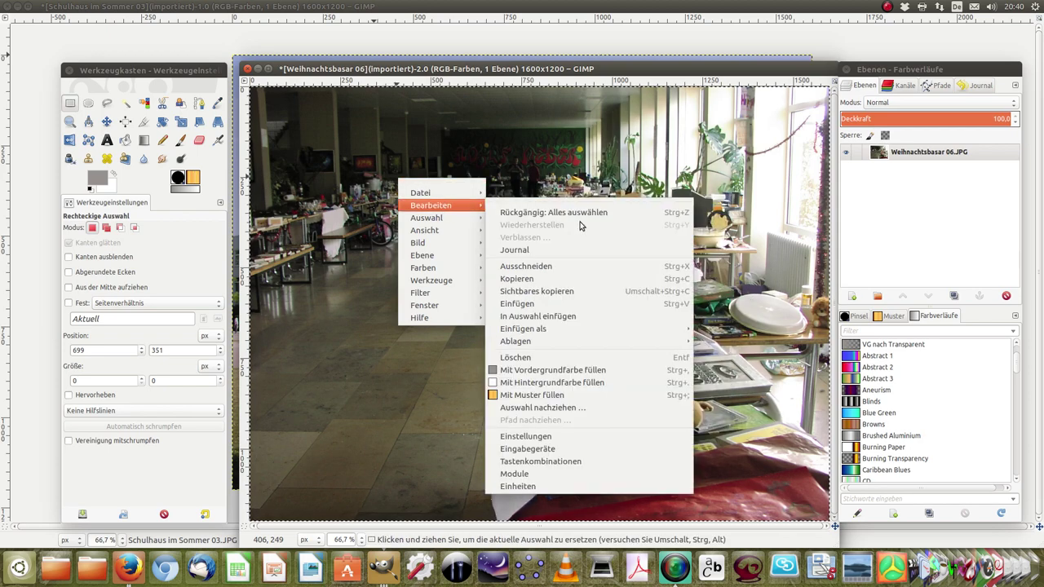
{"action": "left_click", "coordinate": [534, 278]}
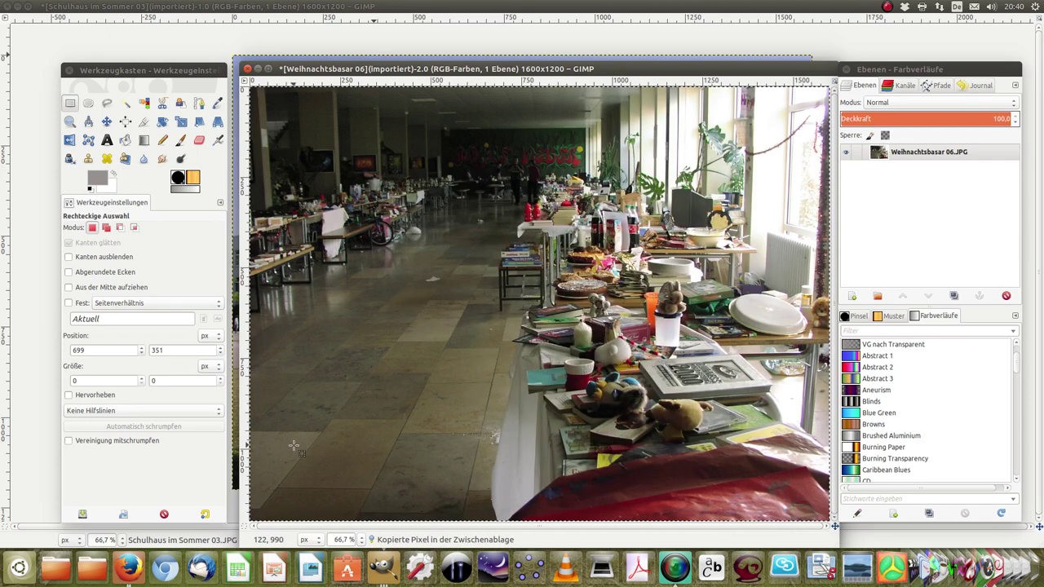
Paste the copied bazaar photo into the Schulhaus picture as a floating layer
{"action": "left_click", "coordinate": [383, 568]}
{"action": "left_click", "coordinate": [386, 263]}
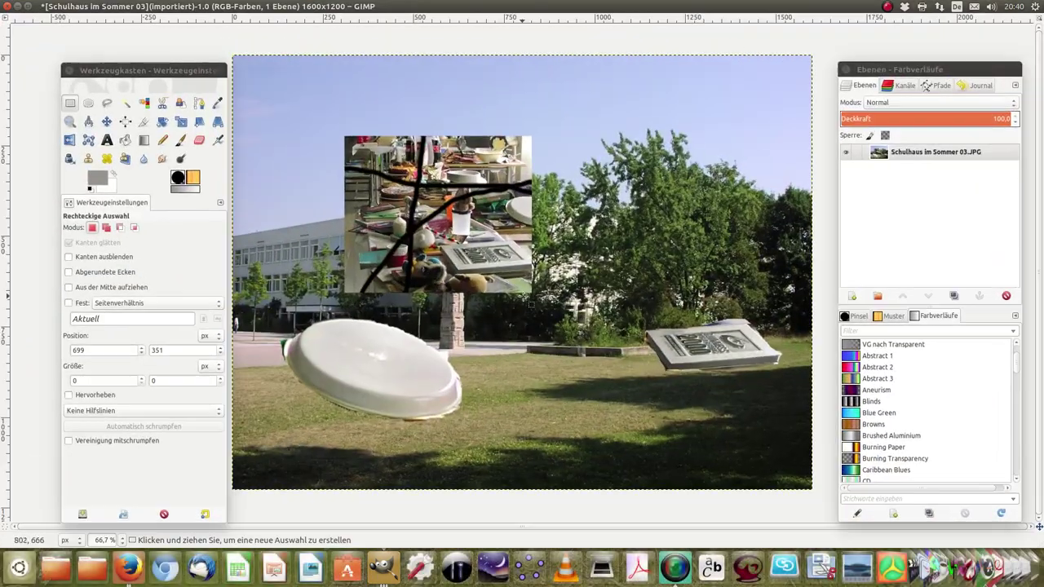
{"action": "right_click", "coordinate": [526, 295]}
{"action": "mouse_move", "coordinate": [557, 324]}
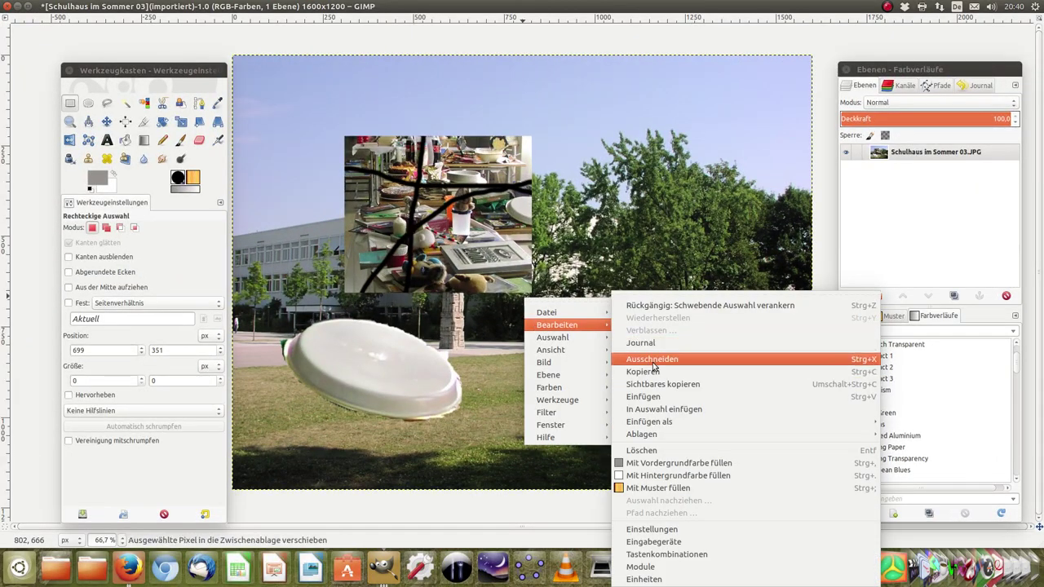
{"action": "left_click", "coordinate": [665, 396]}
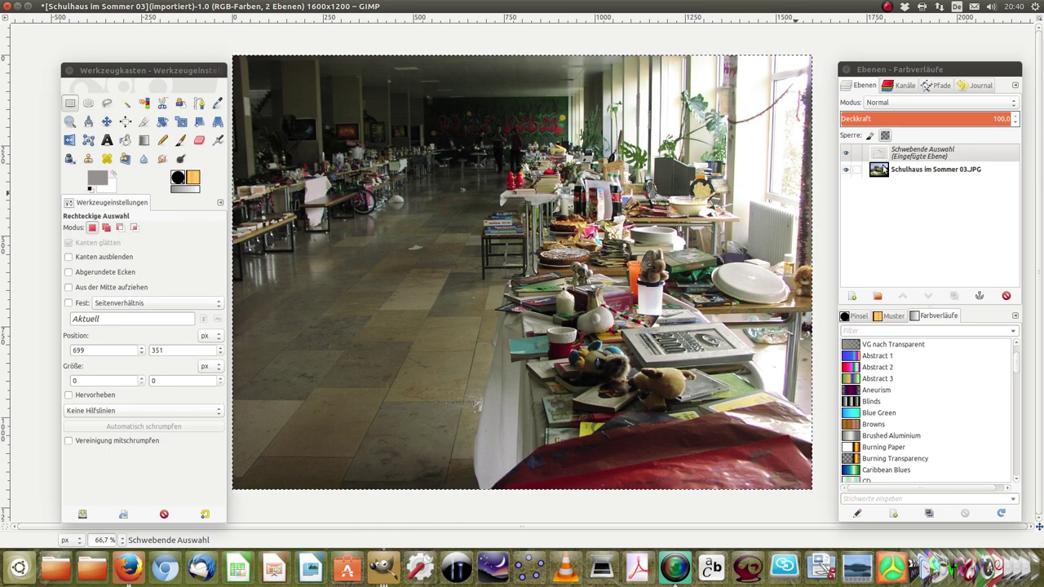
Erase the pasted bazaar layer's left side with a ~120 eraser, revealing lawn and school building
{"action": "left_click", "coordinate": [198, 143]}
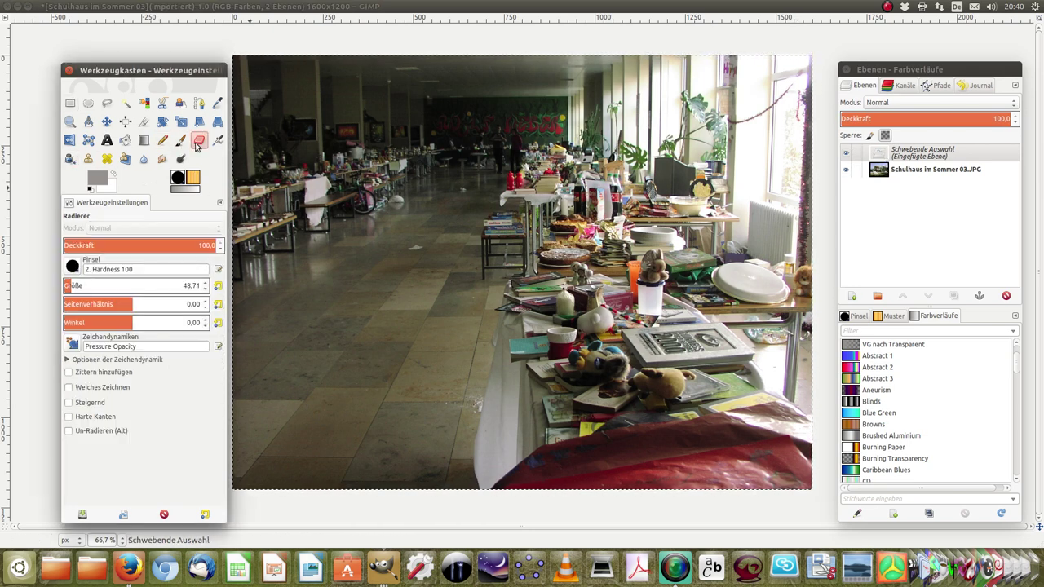
{"action": "left_click_drag", "start_coordinate": [74, 287], "coordinate": [163, 295]}
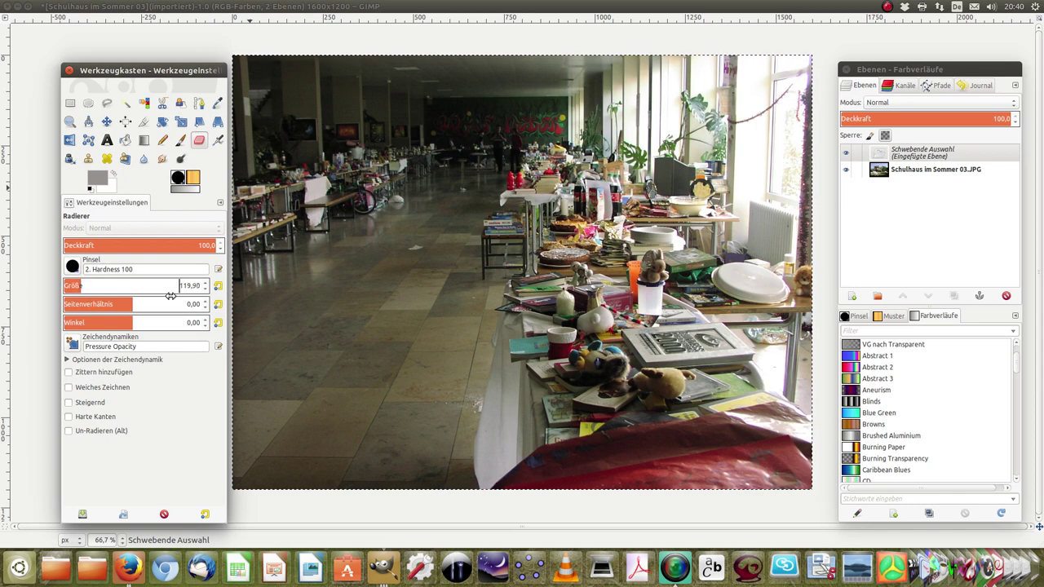
{"action": "left_click", "coordinate": [324, 355]}
{"action": "mouse_move", "coordinate": [309, 377]}
{"action": "left_mouse_down"}
{"action": "mouse_move", "coordinate": [338, 386]}
{"action": "mouse_move", "coordinate": [334, 416]}
{"action": "mouse_move", "coordinate": [331, 388]}
{"action": "mouse_move", "coordinate": [275, 291]}
{"action": "mouse_move", "coordinate": [265, 322]}
{"action": "mouse_move", "coordinate": [282, 324]}
{"action": "mouse_move", "coordinate": [350, 282]}
{"action": "mouse_move", "coordinate": [367, 404]}
{"action": "mouse_move", "coordinate": [279, 398]}
{"action": "left_mouse_up"}
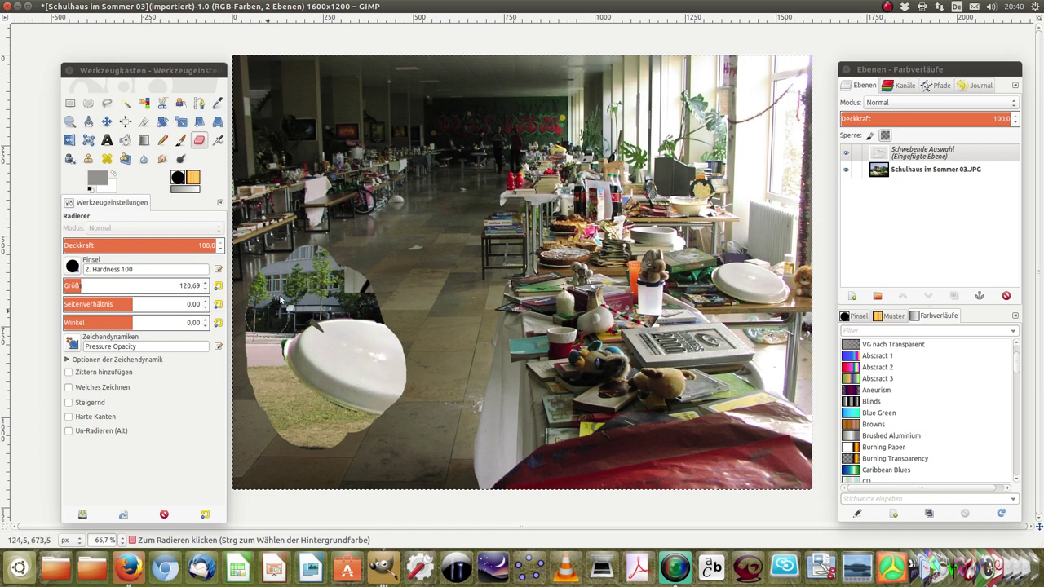
{"action": "mouse_move", "coordinate": [375, 243]}
{"action": "left_mouse_down"}
{"action": "mouse_move", "coordinate": [399, 259]}
{"action": "mouse_move", "coordinate": [393, 305]}
{"action": "mouse_move", "coordinate": [416, 350]}
{"action": "mouse_move", "coordinate": [444, 208]}
{"action": "mouse_move", "coordinate": [469, 241]}
{"action": "mouse_move", "coordinate": [477, 363]}
{"action": "mouse_move", "coordinate": [428, 326]}
{"action": "mouse_move", "coordinate": [465, 444]}
{"action": "mouse_move", "coordinate": [391, 500]}
{"action": "mouse_move", "coordinate": [257, 480]}
{"action": "mouse_move", "coordinate": [249, 371]}
{"action": "mouse_move", "coordinate": [273, 530]}
{"action": "mouse_move", "coordinate": [326, 430]}
{"action": "mouse_move", "coordinate": [396, 478]}
{"action": "mouse_move", "coordinate": [431, 482]}
{"action": "mouse_move", "coordinate": [408, 467]}
{"action": "left_mouse_up"}
{"action": "mouse_move", "coordinate": [294, 319]}
{"action": "left_mouse_down"}
{"action": "mouse_move", "coordinate": [253, 306]}
{"action": "mouse_move", "coordinate": [297, 257]}
{"action": "mouse_move", "coordinate": [420, 204]}
{"action": "mouse_move", "coordinate": [473, 194]}
{"action": "mouse_move", "coordinate": [483, 219]}
{"action": "mouse_move", "coordinate": [477, 285]}
{"action": "mouse_move", "coordinate": [457, 352]}
{"action": "left_mouse_up"}
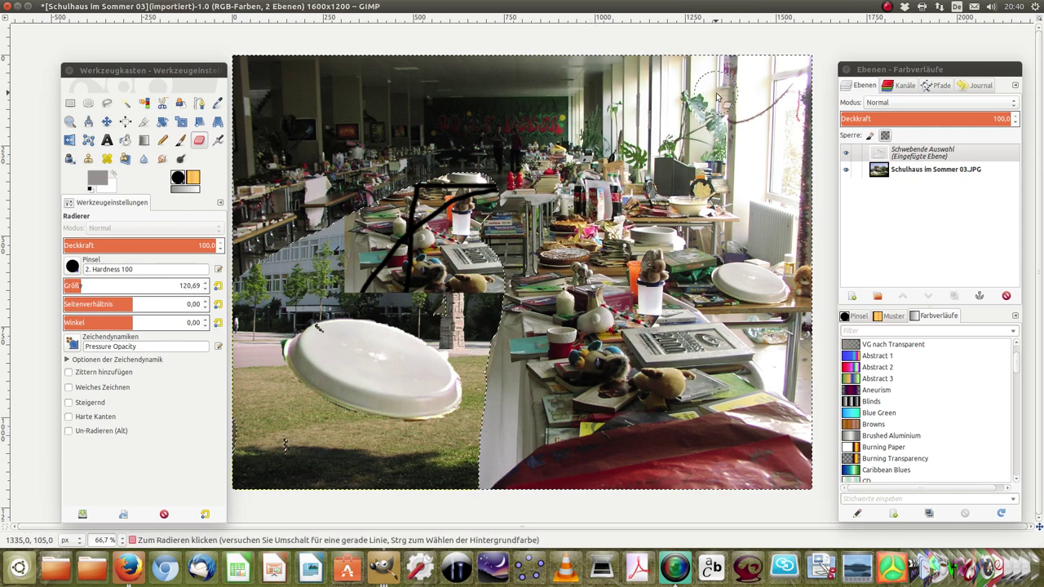
{"action": "mouse_move", "coordinate": [726, 93]}
{"action": "left_mouse_down"}
{"action": "mouse_move", "coordinate": [792, 75]}
{"action": "mouse_move", "coordinate": [295, 70]}
{"action": "mouse_move", "coordinate": [390, 101]}
{"action": "left_mouse_up"}
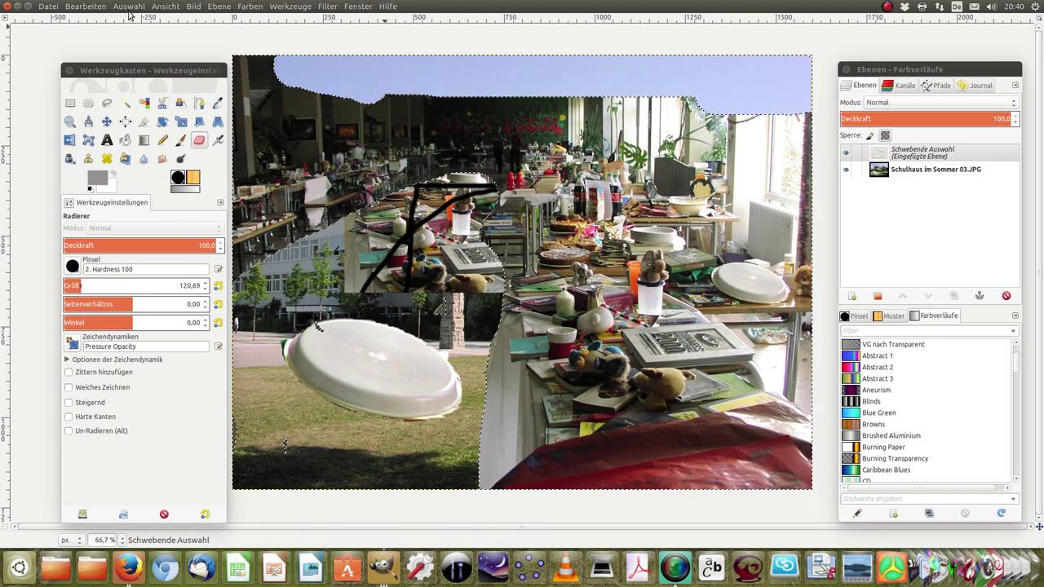
{"action": "left_click", "coordinate": [96, 8]}
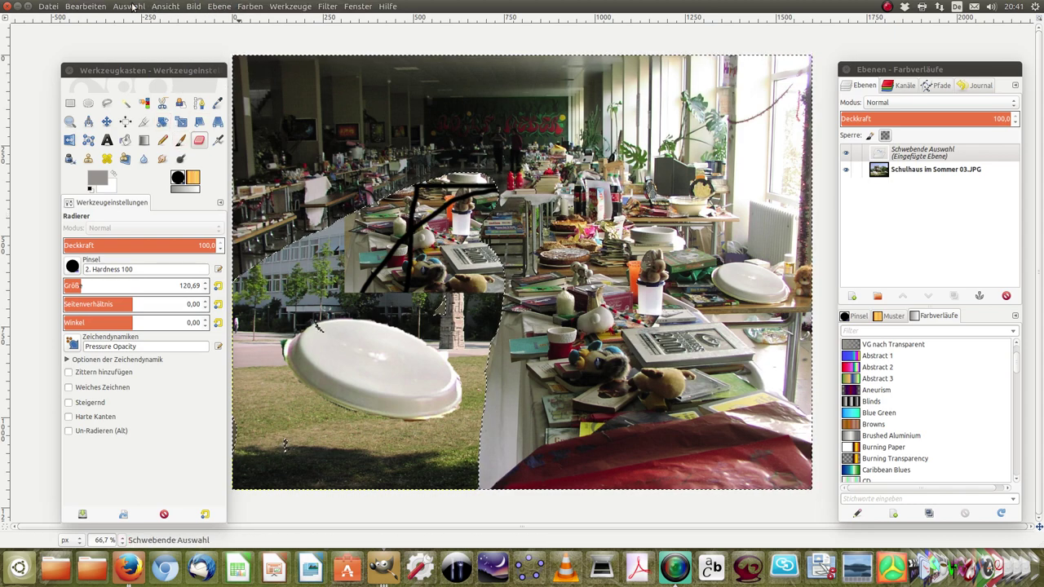
Anchor the floating bazaar layer onto the school photo via Ebene verankern
{"action": "left_click", "coordinate": [131, 6]}
{"action": "left_click", "coordinate": [129, 6]}
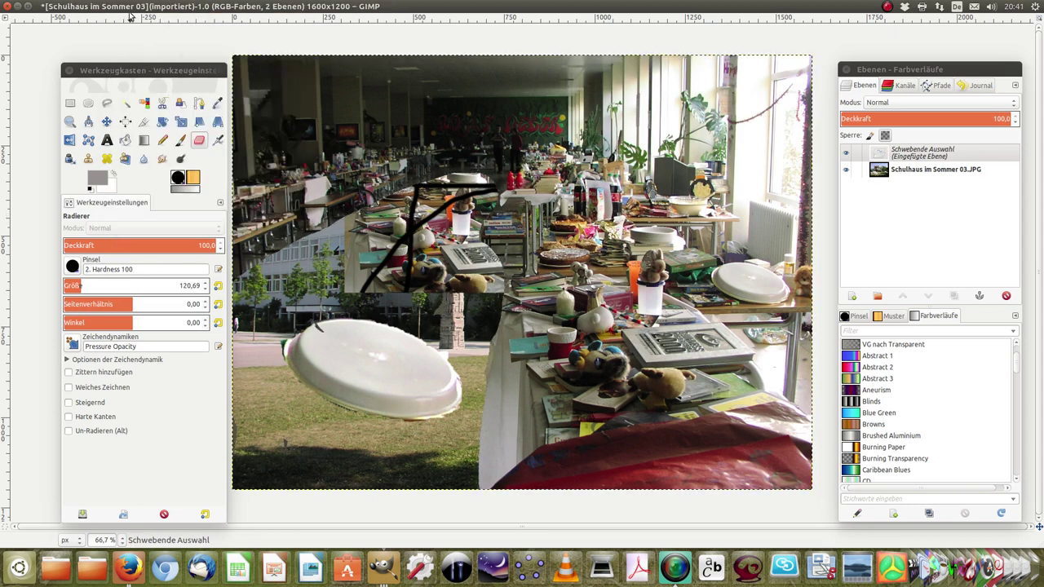
{"action": "left_click", "coordinate": [128, 6]}
{"action": "mouse_move", "coordinate": [193, 6]}
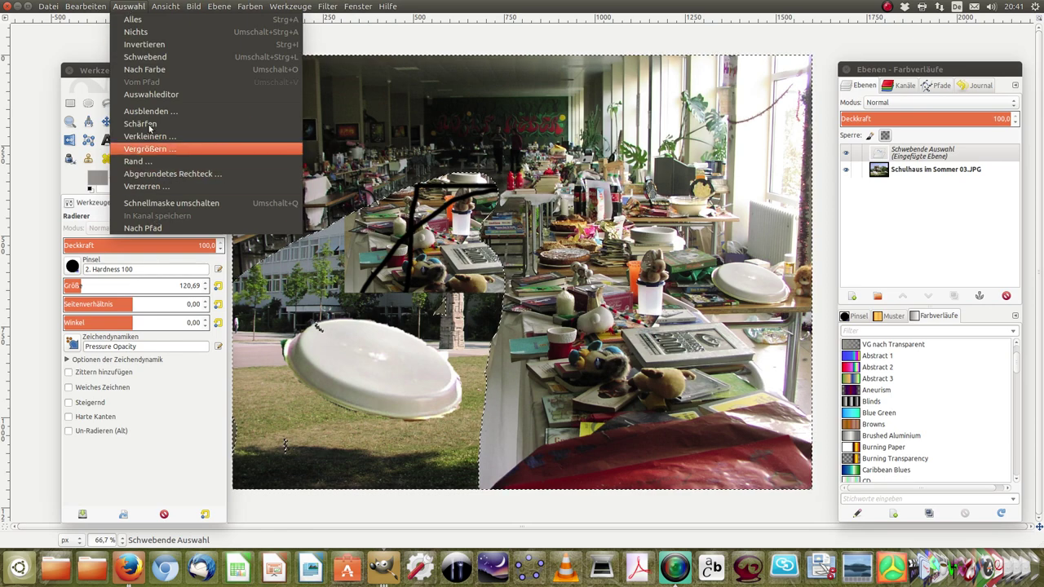
{"action": "left_click", "coordinate": [167, 34]}
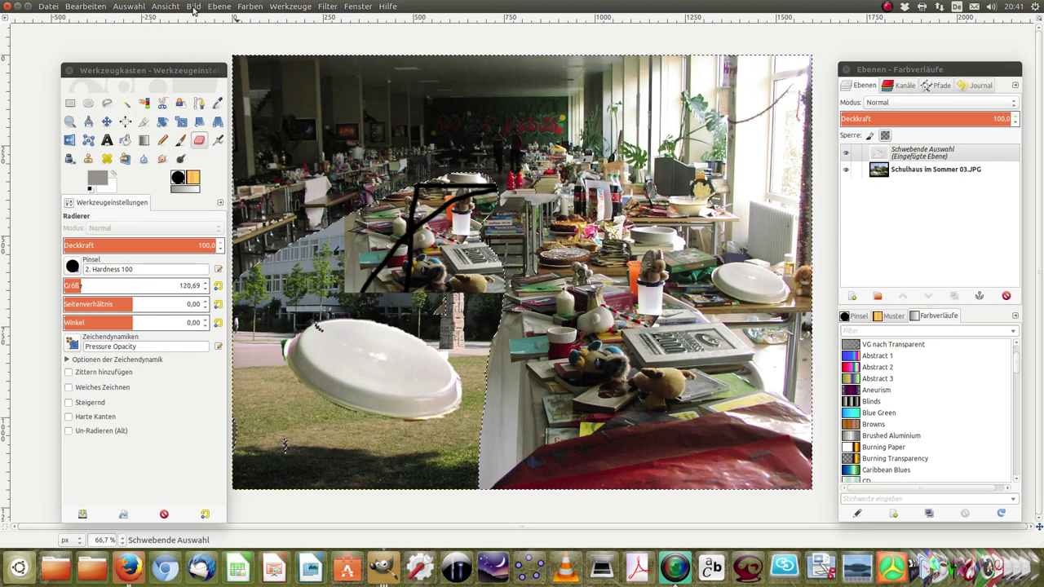
{"action": "left_click", "coordinate": [250, 8]}
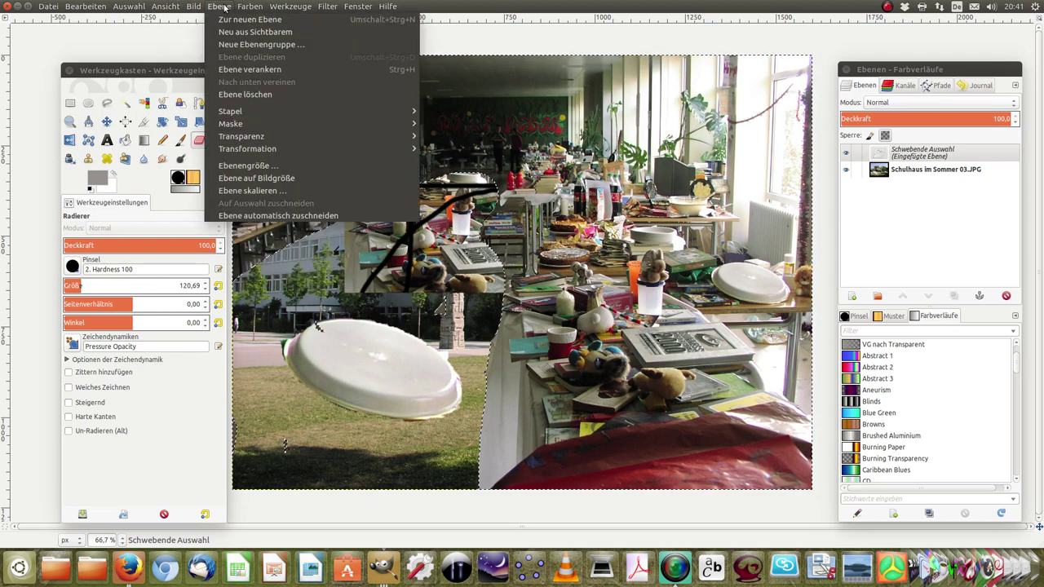
{"action": "left_click", "coordinate": [233, 69]}
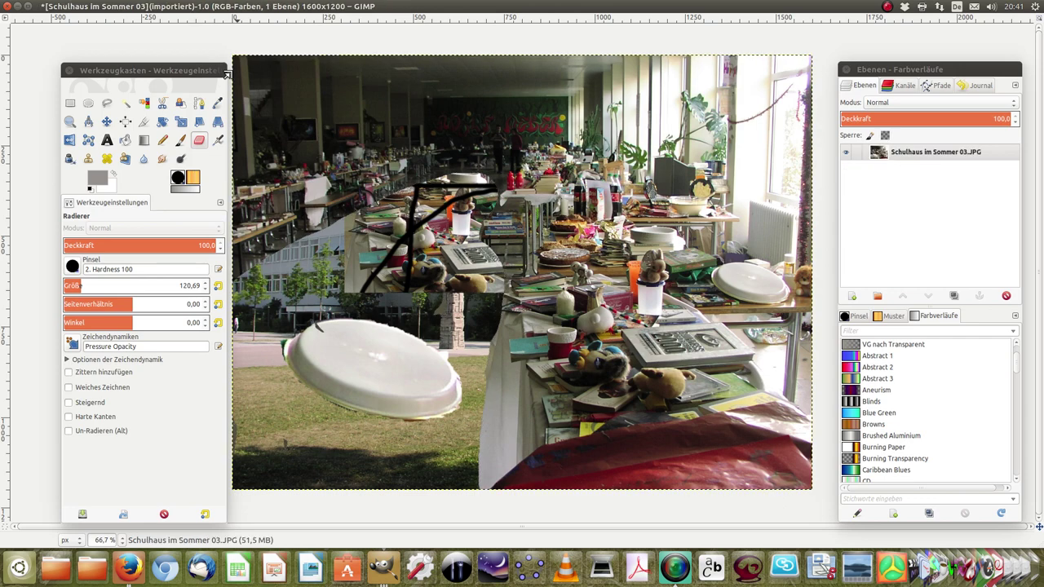
Set up the Paintbrush at size 24,60 with red (e70f0f) as the foreground colour
{"action": "left_click", "coordinate": [180, 139]}
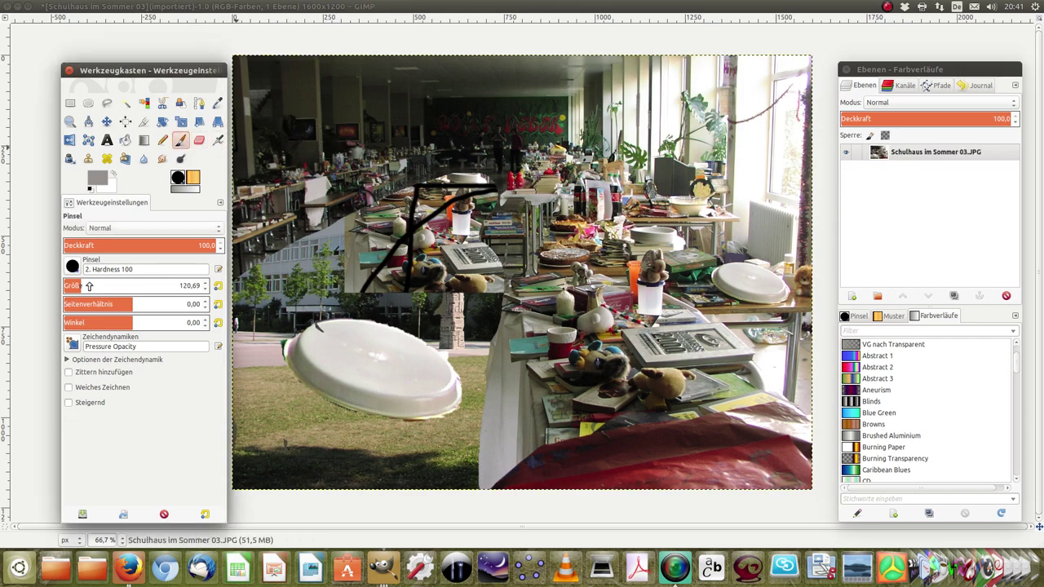
{"action": "left_click_drag", "start_coordinate": [81, 285], "coordinate": [66, 286]}
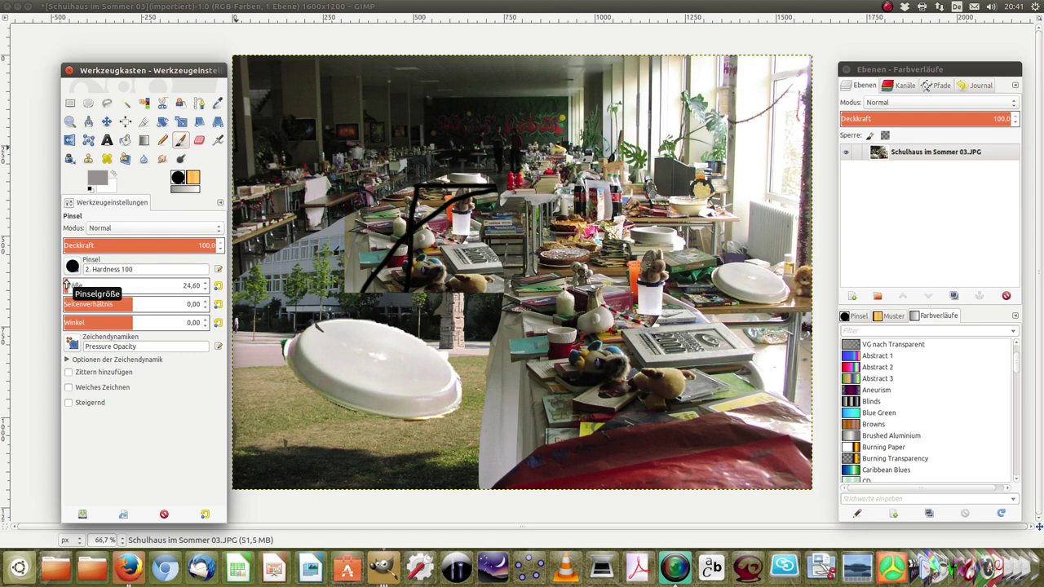
{"action": "left_click", "coordinate": [97, 178]}
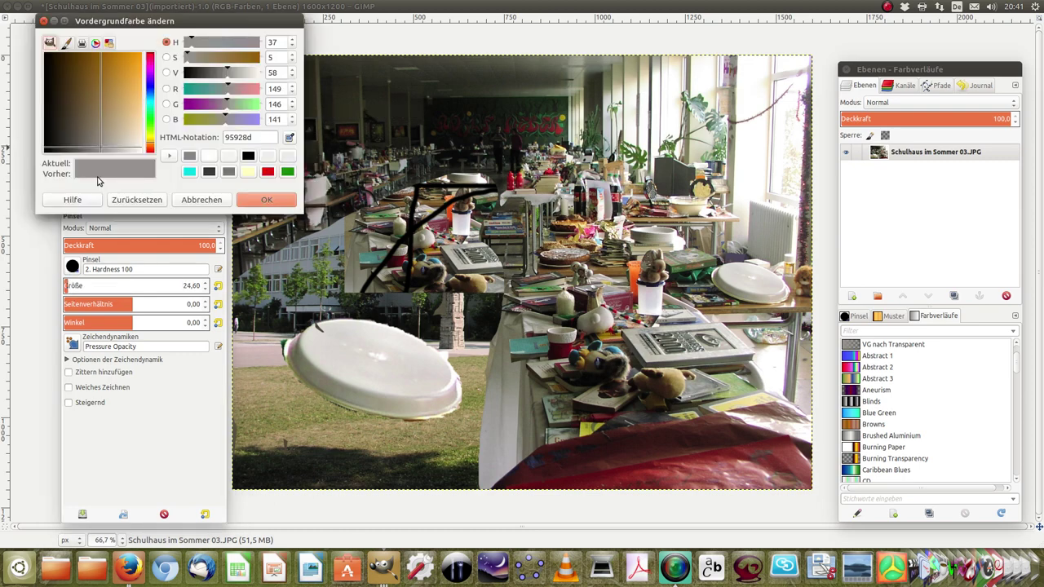
{"action": "left_click", "coordinate": [266, 171]}
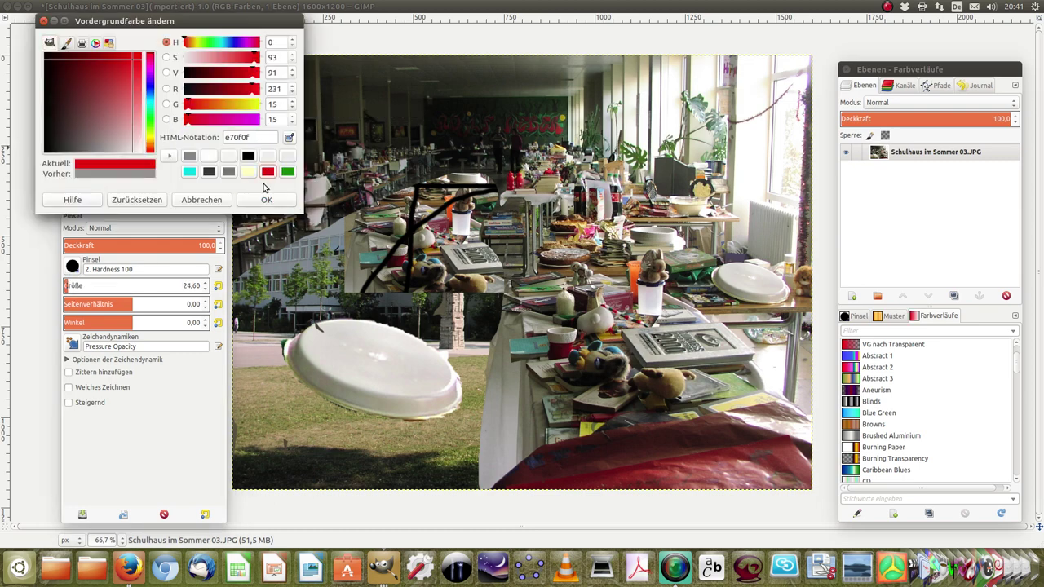
{"action": "left_click", "coordinate": [248, 204]}
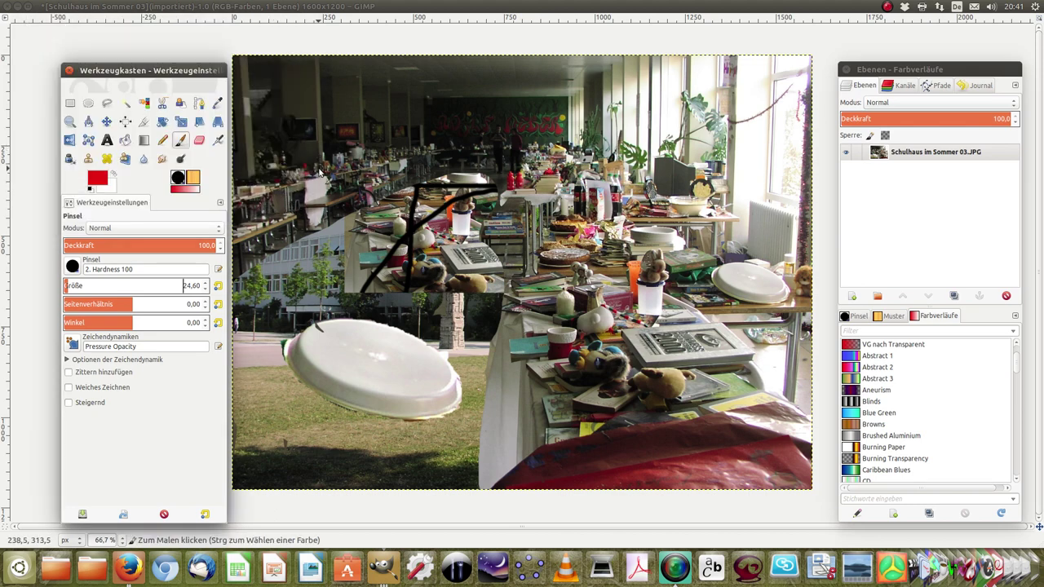
Paint red loops around the bazaar items and three red dots on the white frisbee
{"action": "mouse_move", "coordinate": [317, 170]}
{"action": "left_mouse_down"}
{"action": "mouse_move", "coordinate": [330, 117]}
{"action": "mouse_move", "coordinate": [557, 126]}
{"action": "mouse_move", "coordinate": [544, 156]}
{"action": "left_mouse_up"}
{"action": "left_click_drag", "start_coordinate": [667, 167], "coordinate": [703, 211]}
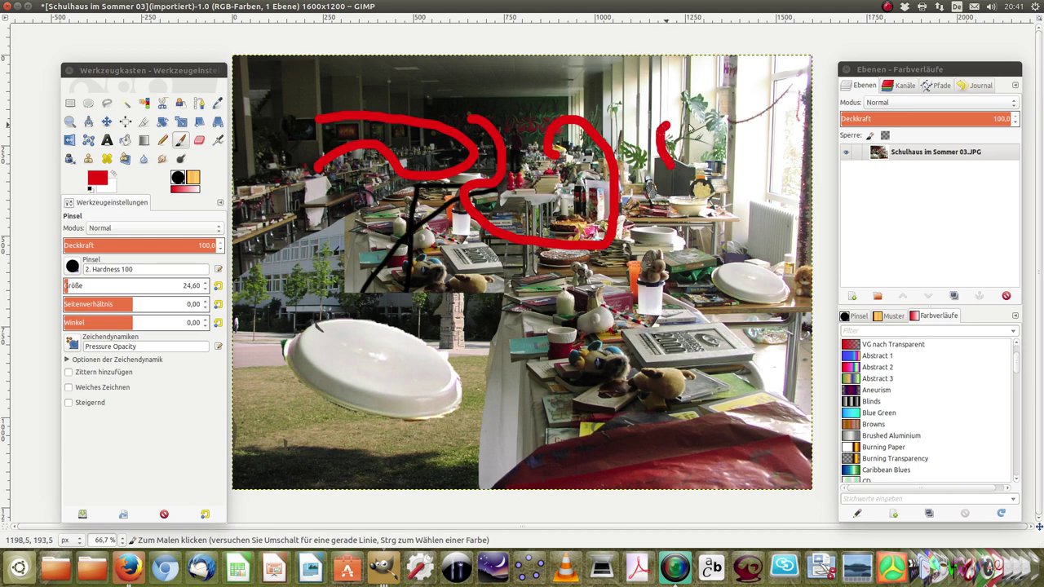
{"action": "left_click_drag", "start_coordinate": [662, 277], "coordinate": [723, 314]}
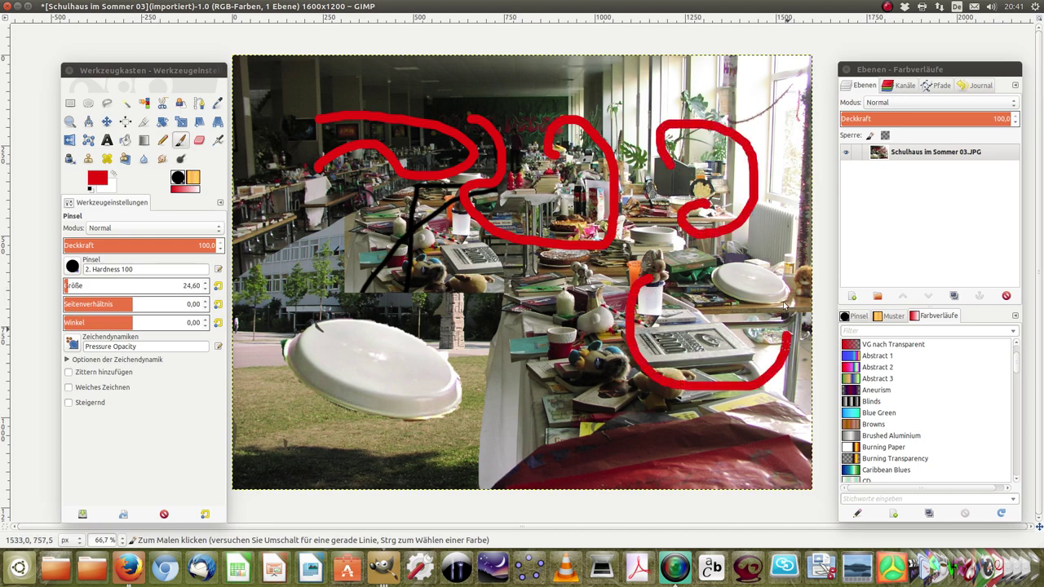
{"action": "left_click_drag", "start_coordinate": [523, 310], "coordinate": [533, 353]}
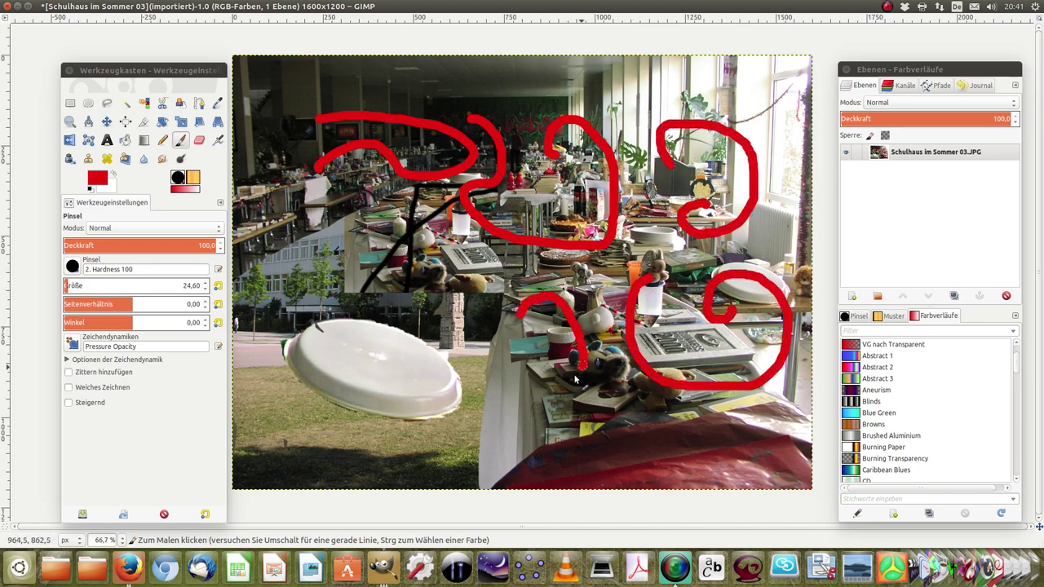
{"action": "left_click_drag", "start_coordinate": [434, 301], "coordinate": [324, 421]}
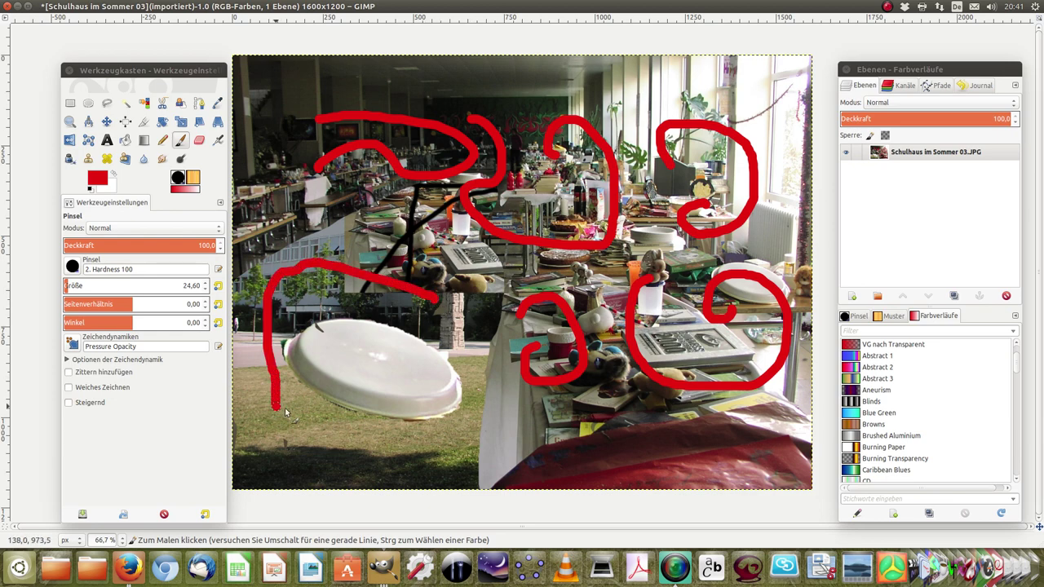
{"action": "left_click", "coordinate": [354, 356]}
{"action": "left_click", "coordinate": [390, 358]}
{"action": "left_click", "coordinate": [416, 372]}
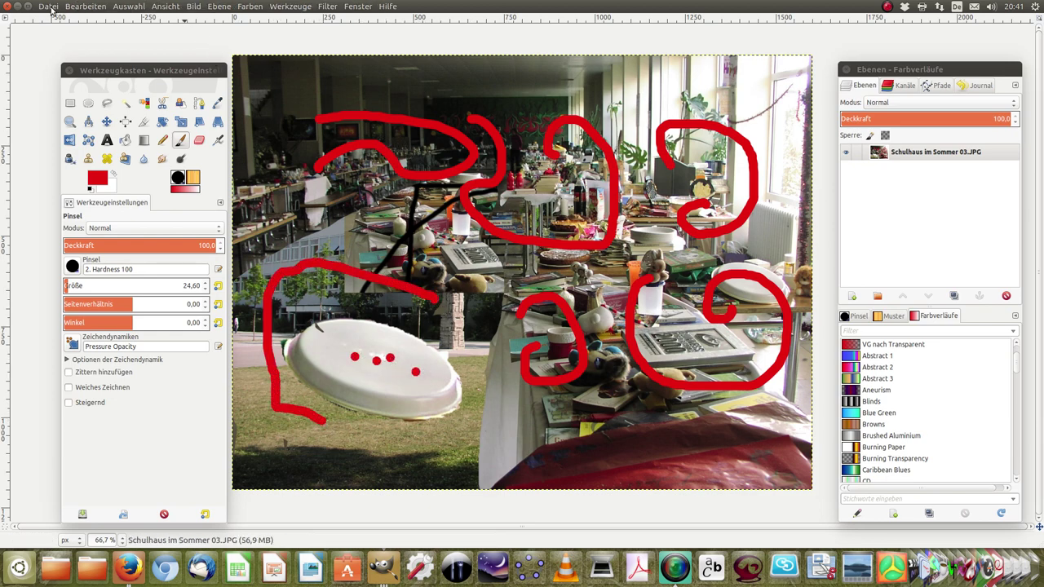
Start Save As, then cancel it rather than saving an XCF file
{"action": "left_click", "coordinate": [49, 7]}
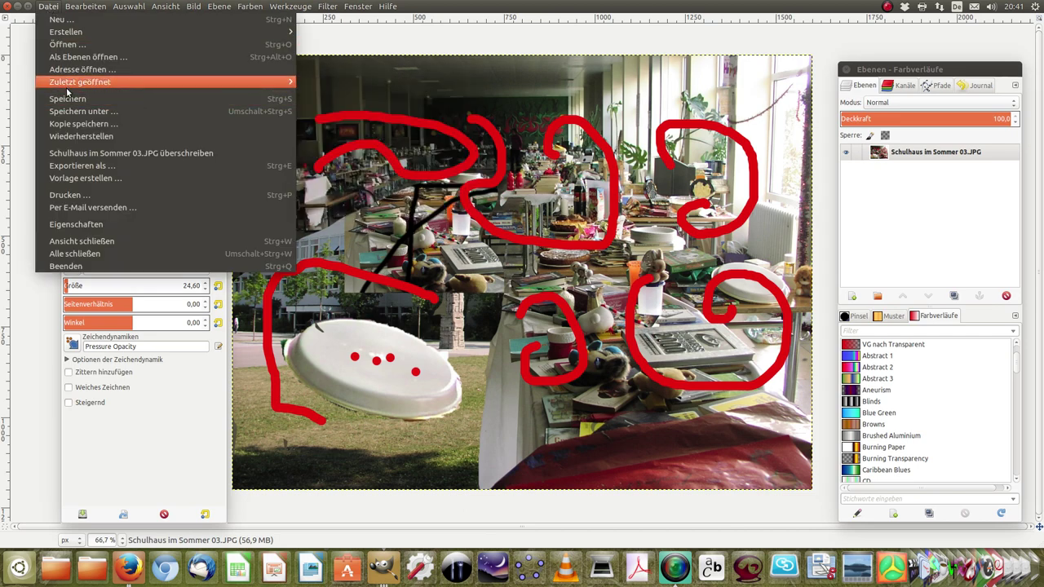
{"action": "left_click", "coordinate": [75, 111]}
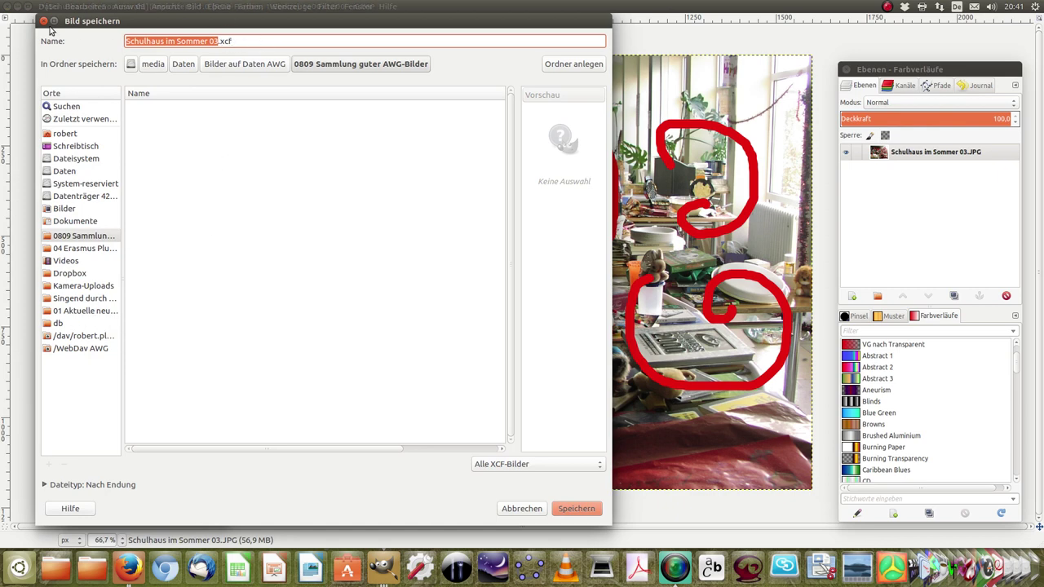
{"action": "left_click", "coordinate": [522, 509]}
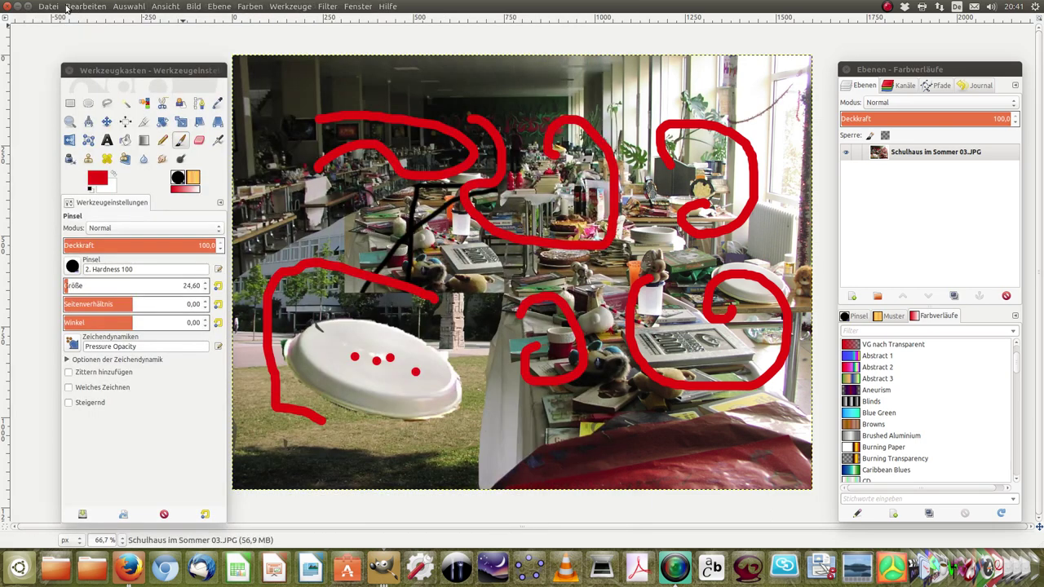
Export the image as Schulhaus im Sommer 07.JPG, accepting the JPEG quality settings
{"action": "left_click", "coordinate": [48, 7]}
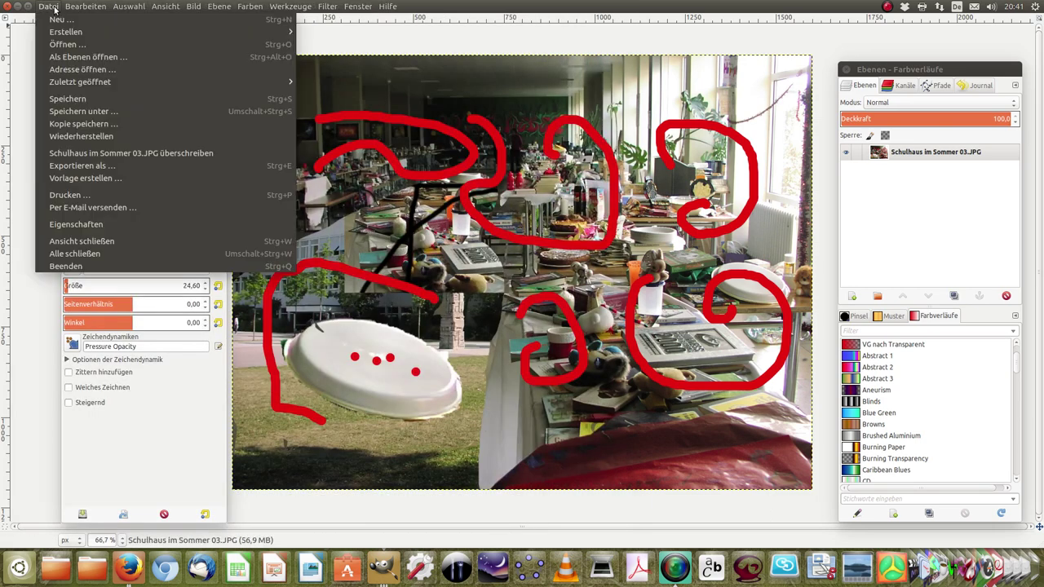
{"action": "left_click", "coordinate": [81, 165]}
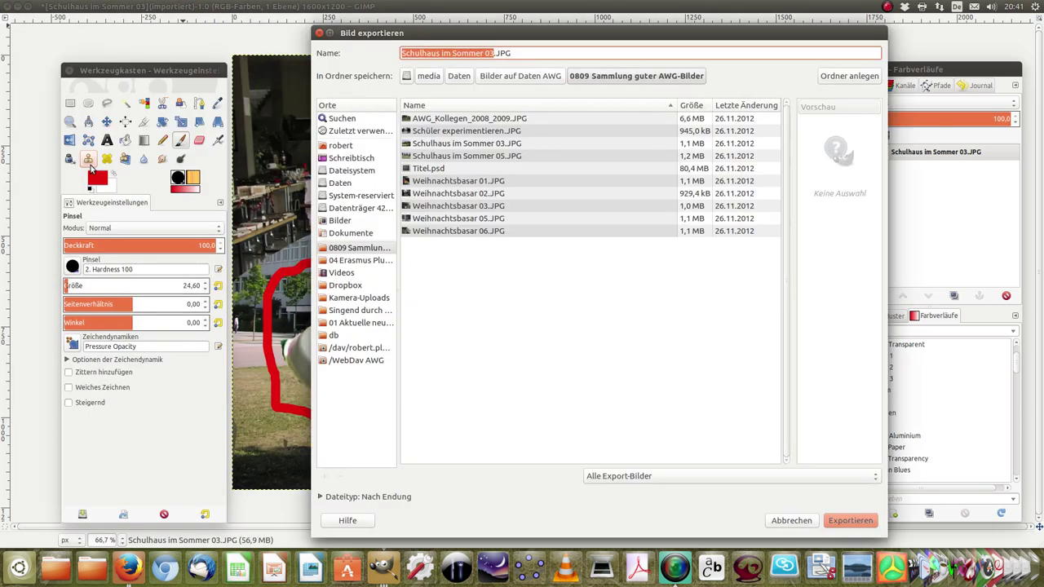
{"action": "left_click", "coordinate": [496, 53]}
{"action": "type", "text": "7"}
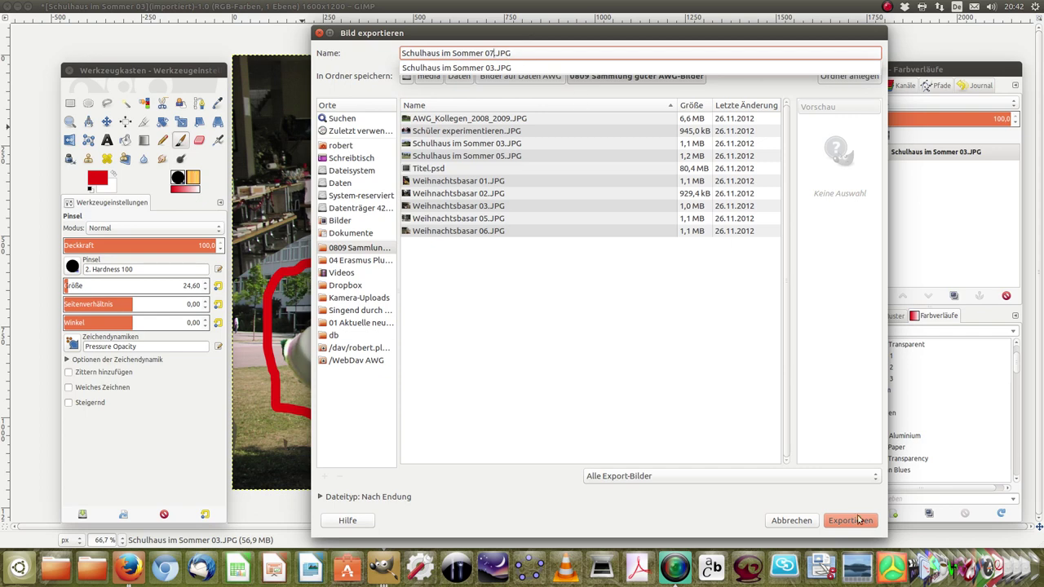
{"action": "left_click", "coordinate": [848, 527]}
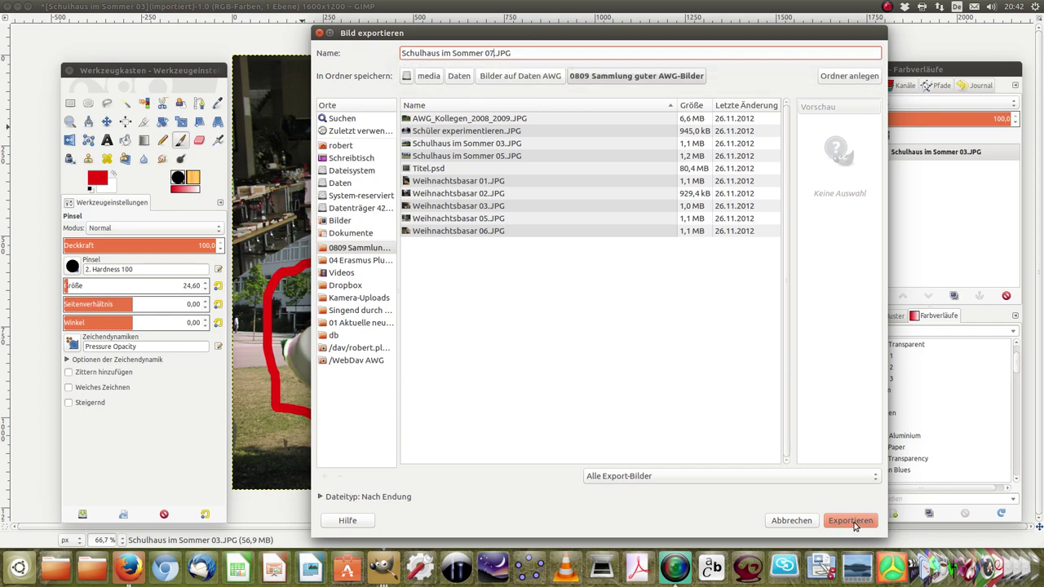
{"action": "left_click", "coordinate": [834, 522]}
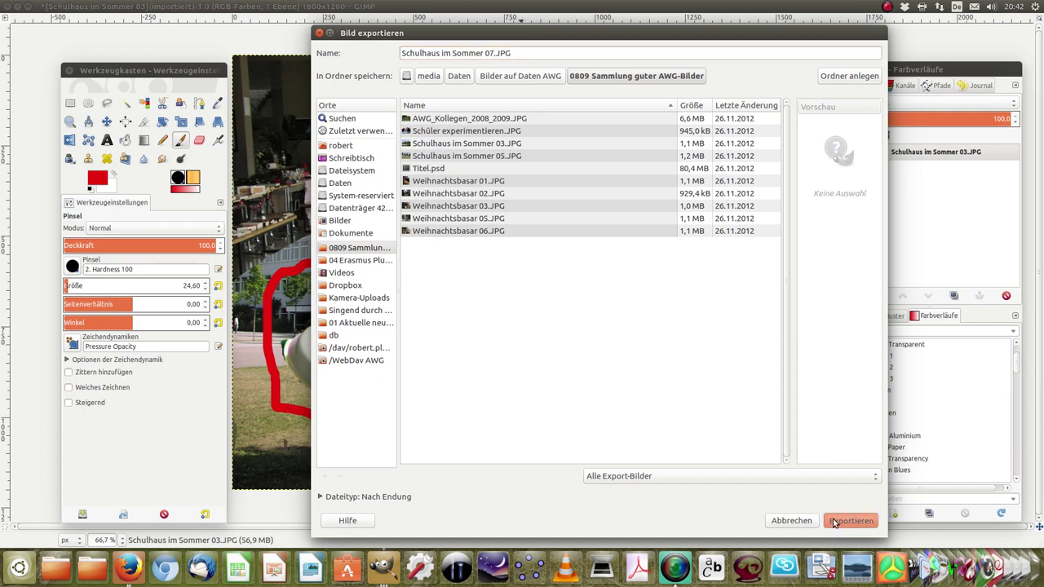
{"action": "left_click", "coordinate": [669, 295]}
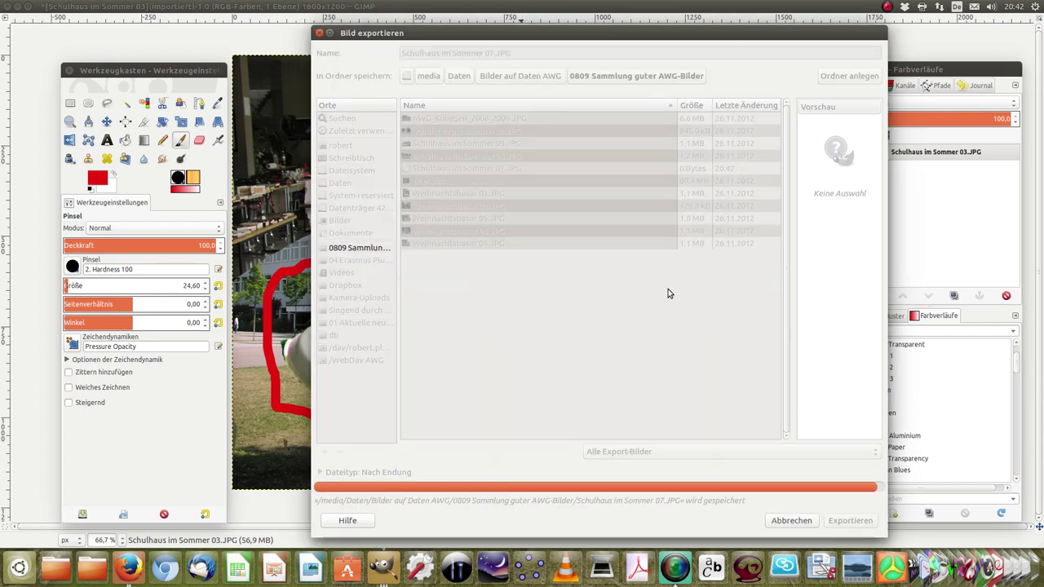